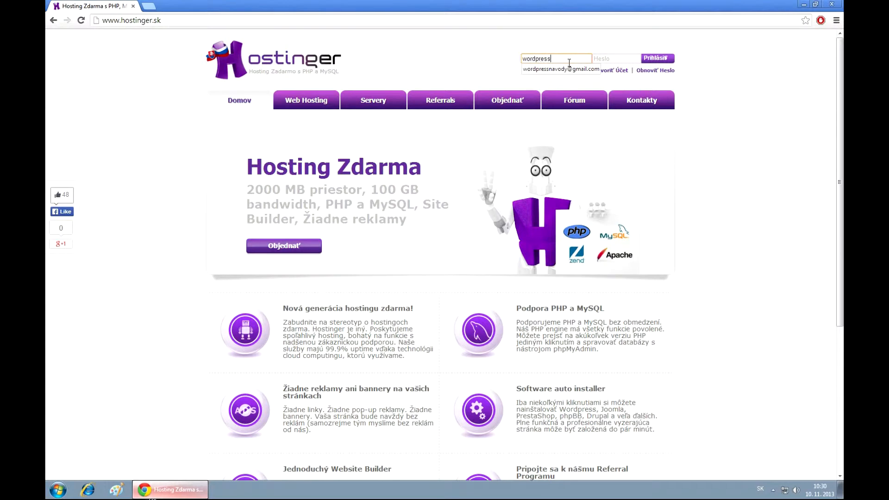
Log in to the Hostinger client area with the account's e-mail address and password
key(Down)
key(Return)
click(621, 60)
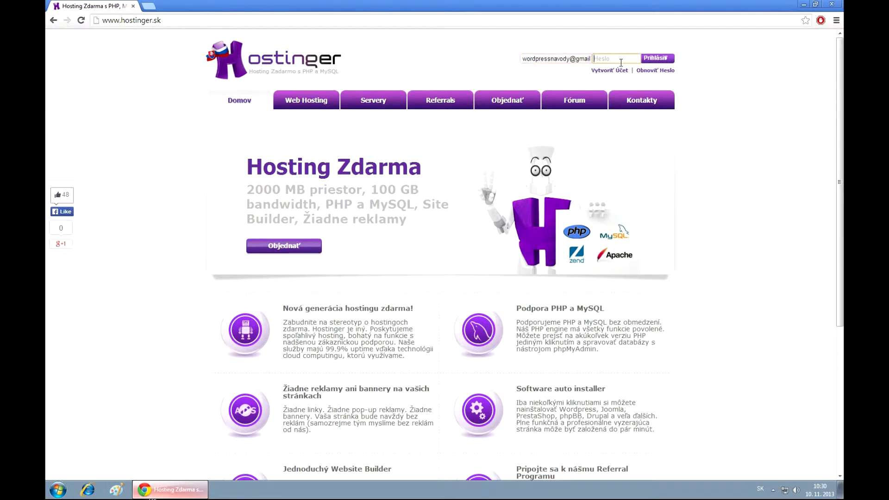
text(••)
click(658, 61)
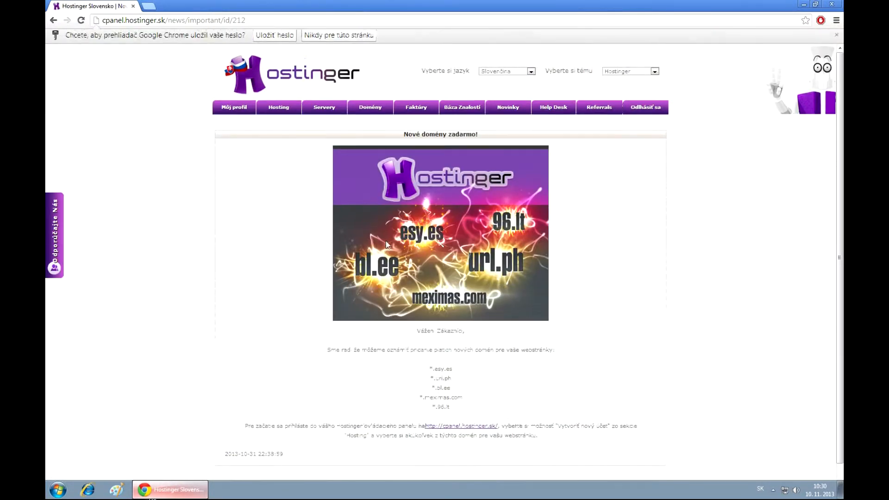
Open the control panel of the wordpressnavody.esy.es hosting account and open its website in a new browser tab
click(278, 112)
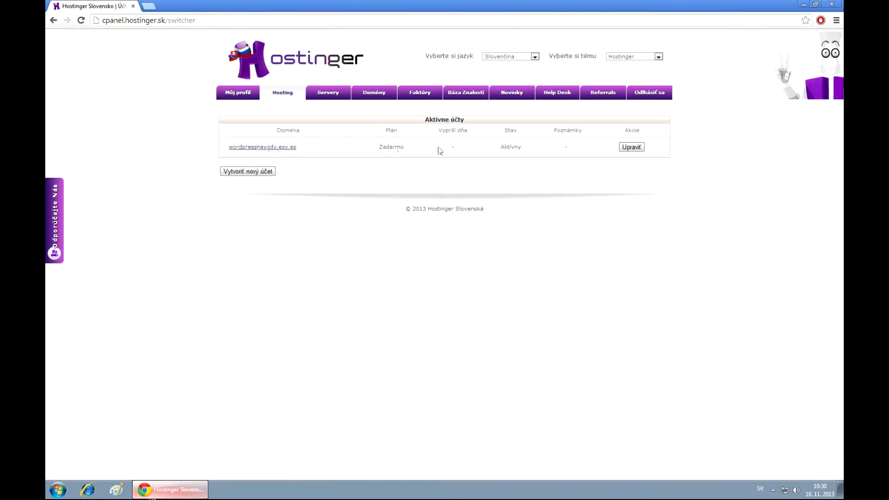
click(635, 148)
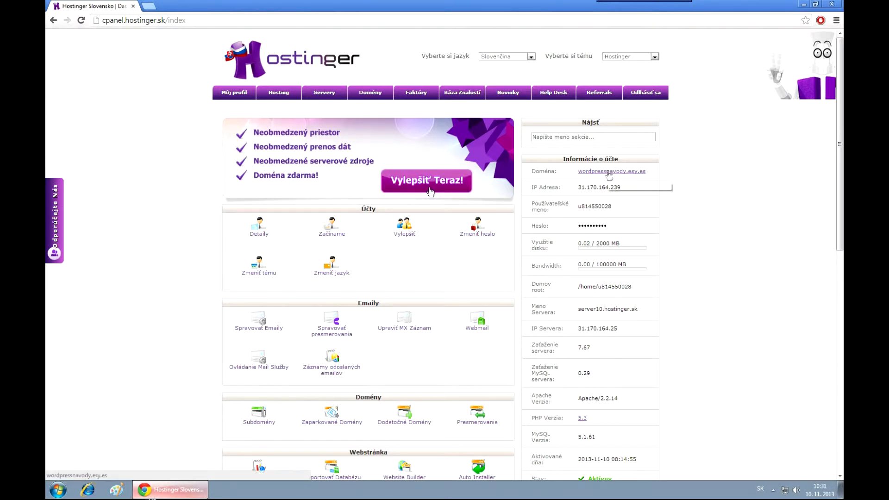
right_click(592, 172)
click(626, 178)
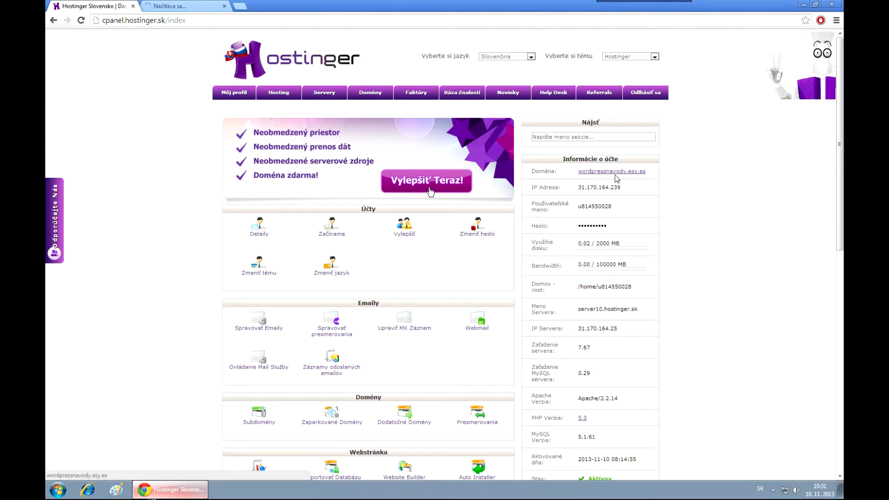
click(181, 10)
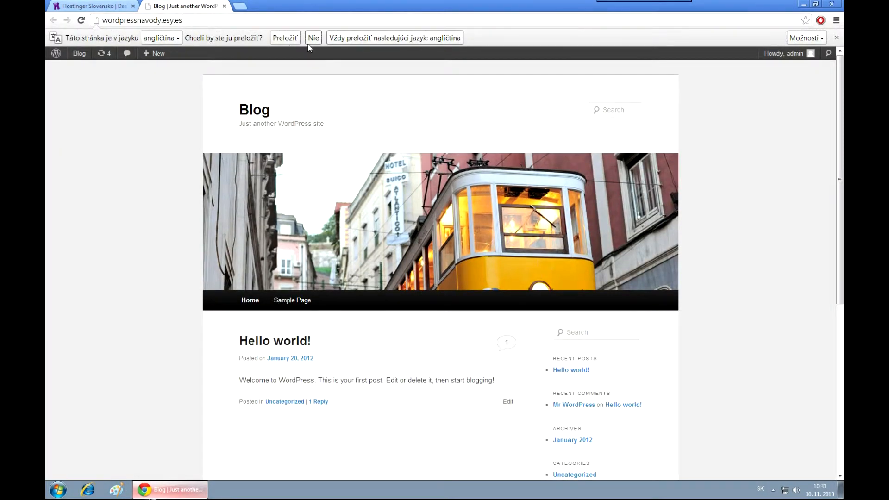
Go to wordpressnavody.esy.es/wp-login.php and log in to WordPress as admin with the account password
text(/wp)
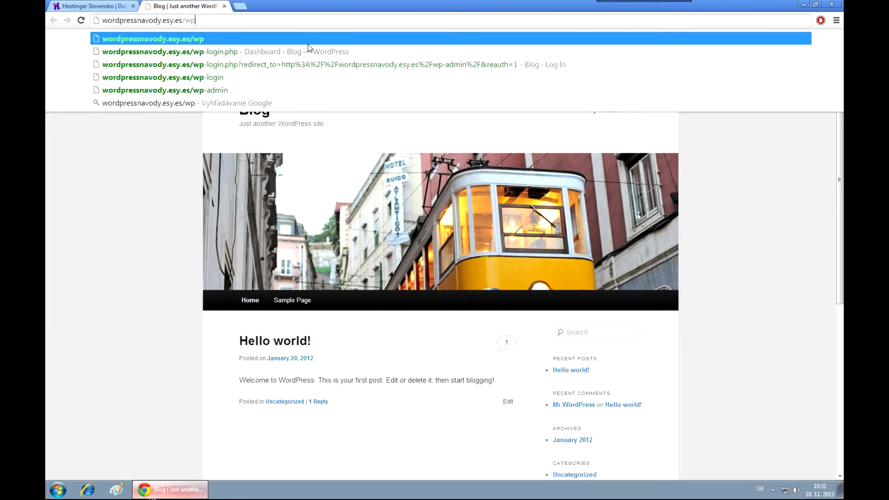
text(-login)
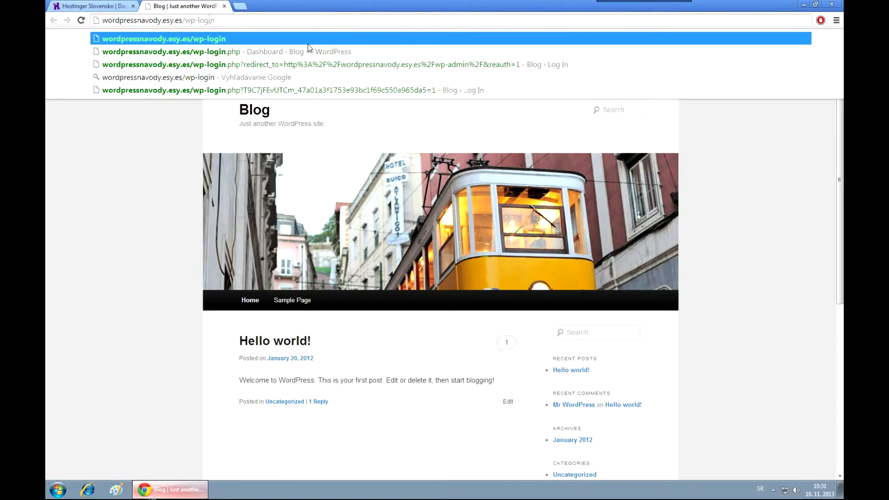
text(.php)
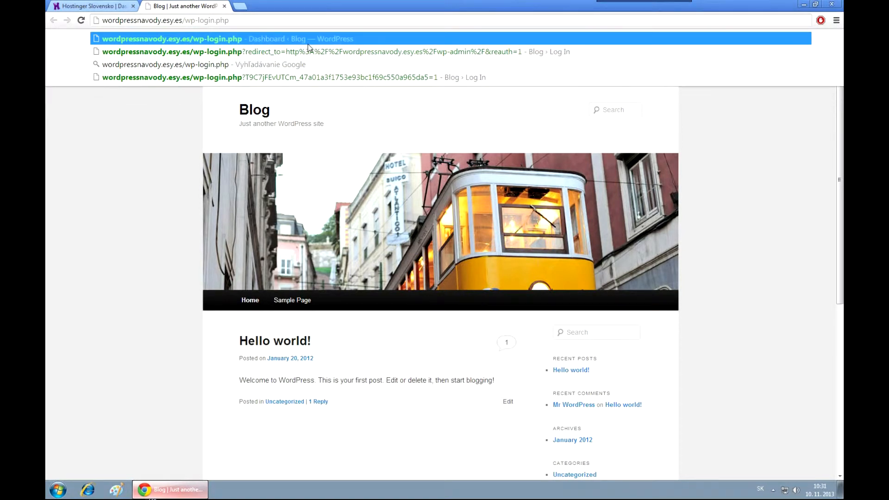
key(Return)
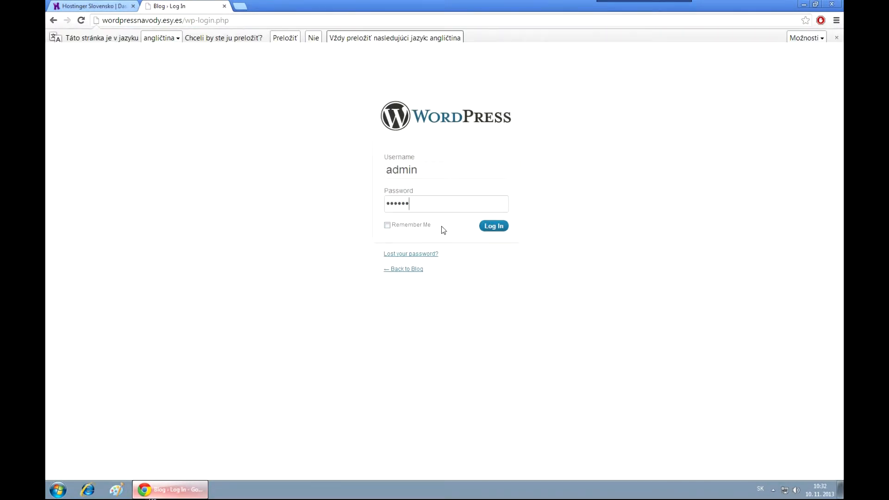
click(499, 231)
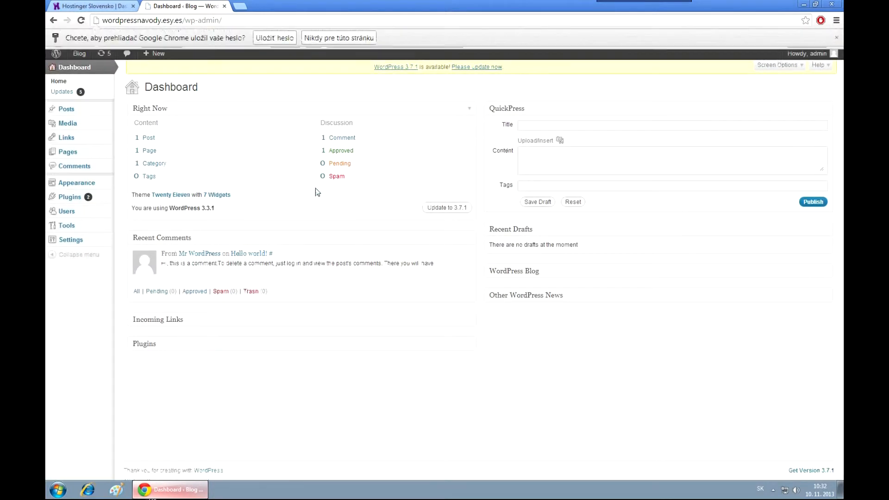
Update WordPress to version 3.7.1 automatically
click(480, 86)
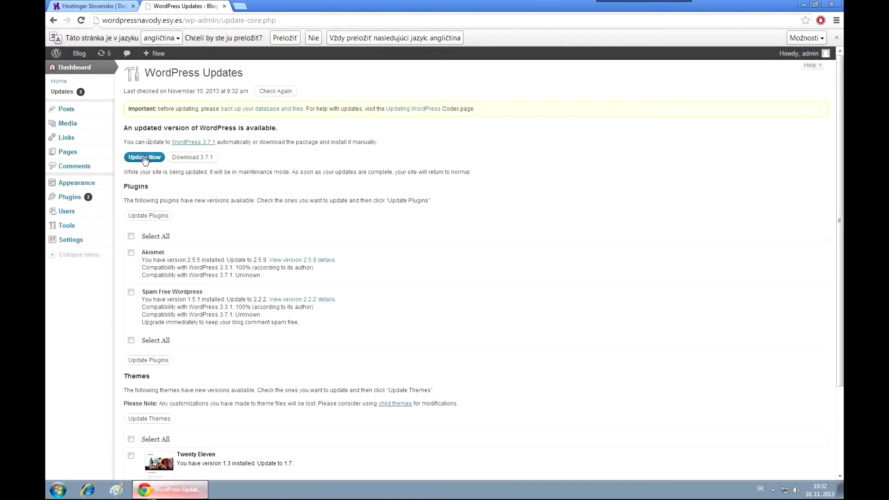
click(203, 161)
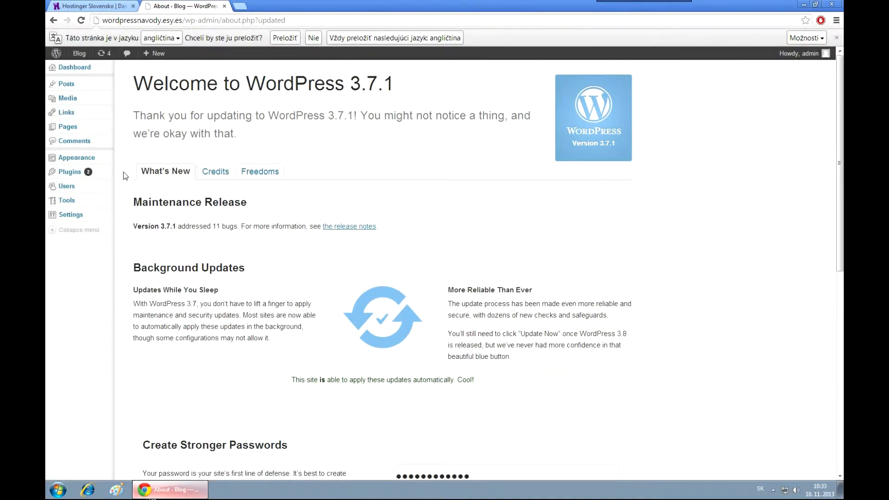
mouse_move(84, 177)
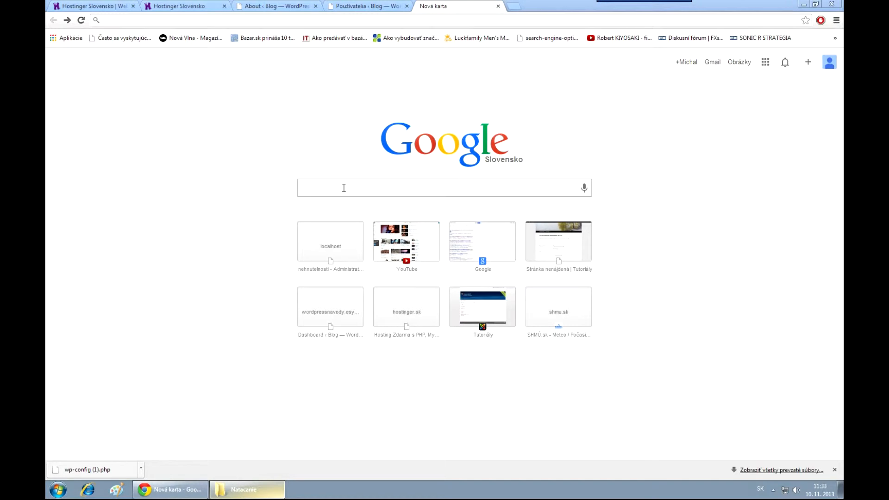
Search Google for "wordpress slovencina"
click(344, 188)
text(wo)
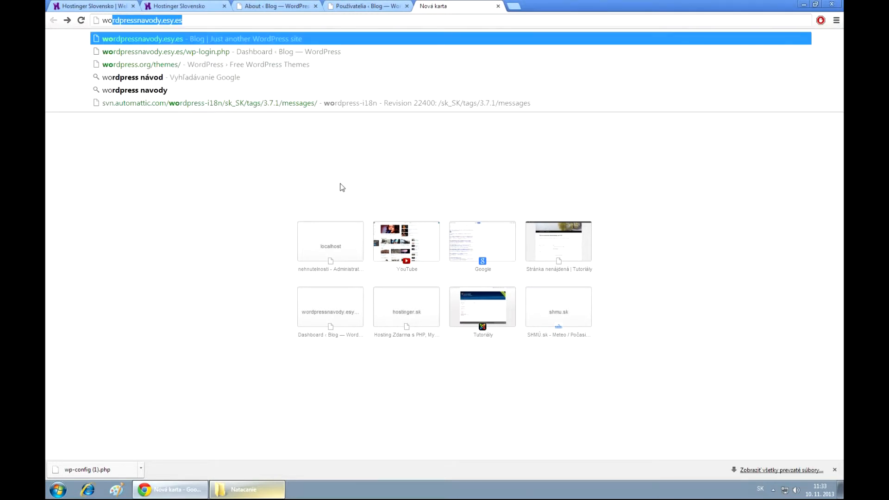
text(rdpress)
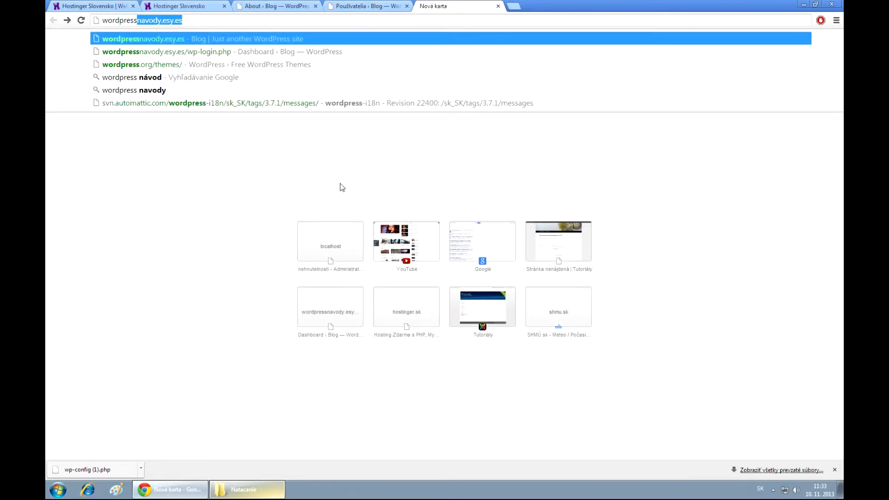
text( slovencina)
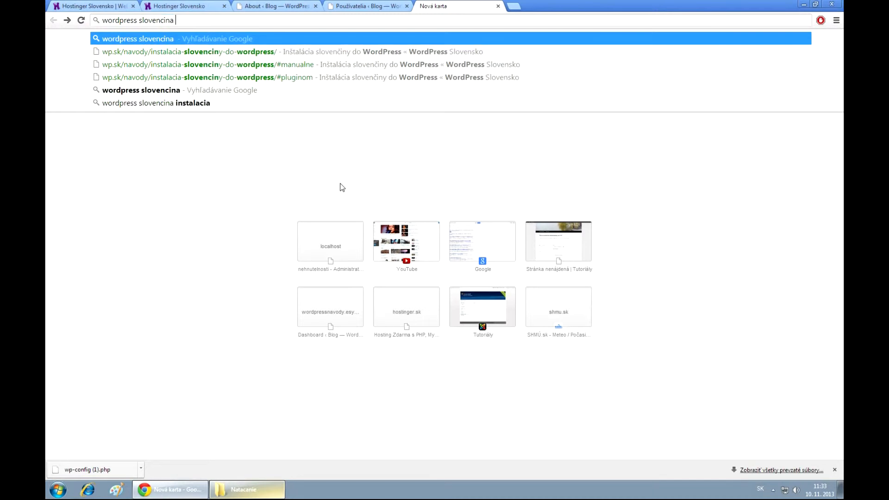
key(Return)
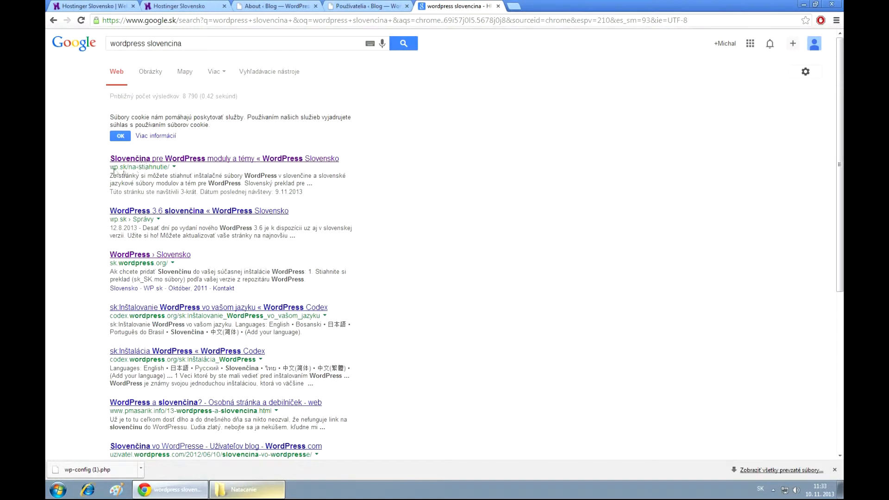
Open the Slovak language files for WordPress 3.7.1 through the wp.sk download page and download admin-network-sk_SK.mo
click(153, 160)
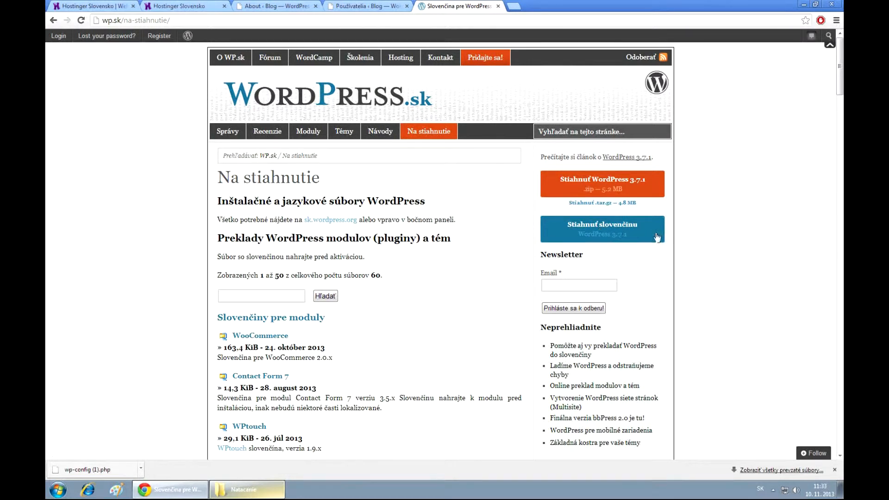
click(615, 230)
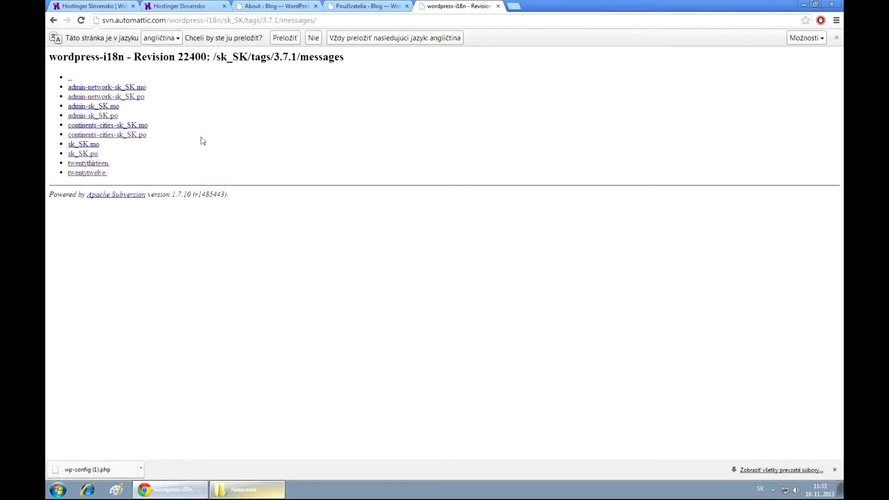
click(99, 91)
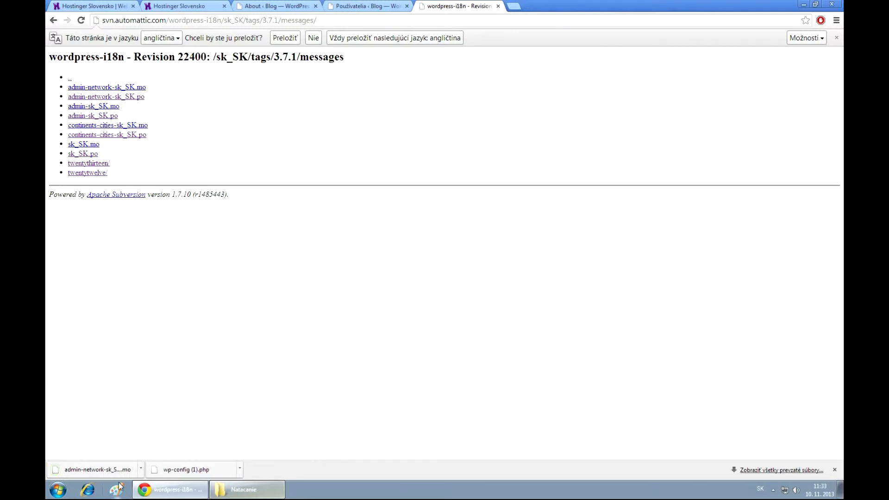
click(835, 470)
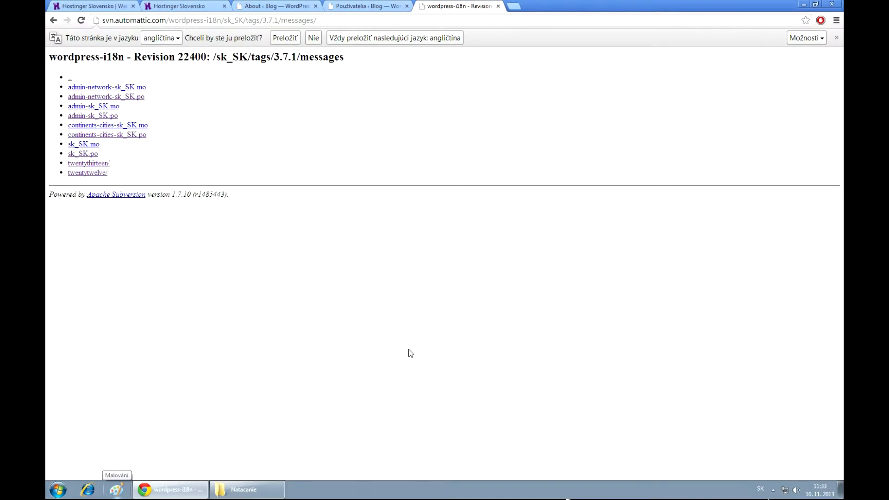
Open admin-network-sk_SK.po from the 3.7.1 messages listing and try to save it as a text document in Downloads
click(140, 98)
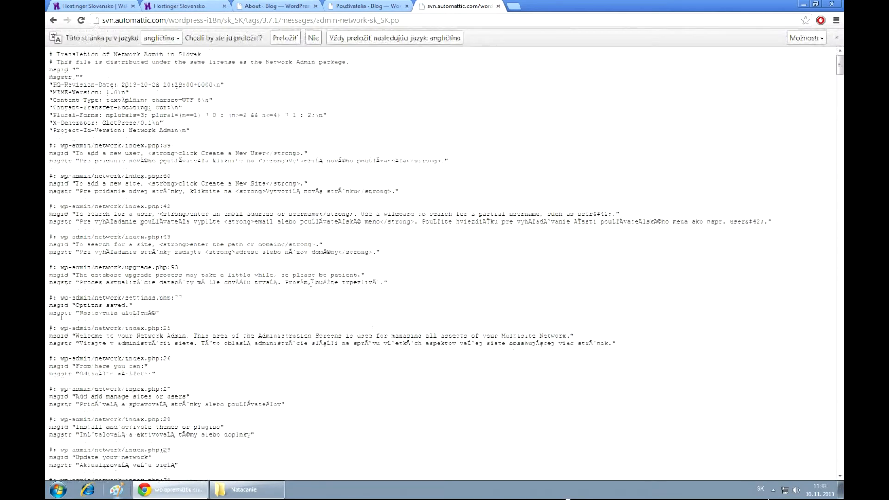
drag(140, 161, 333, 382)
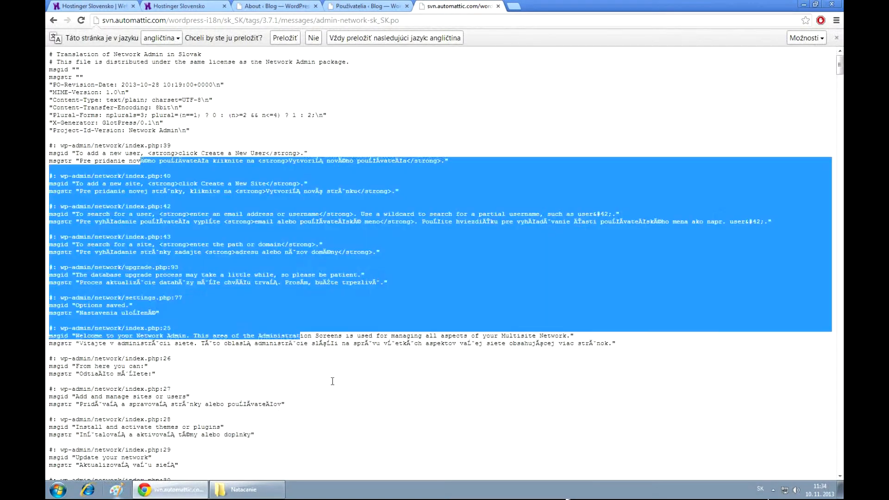
click(333, 382)
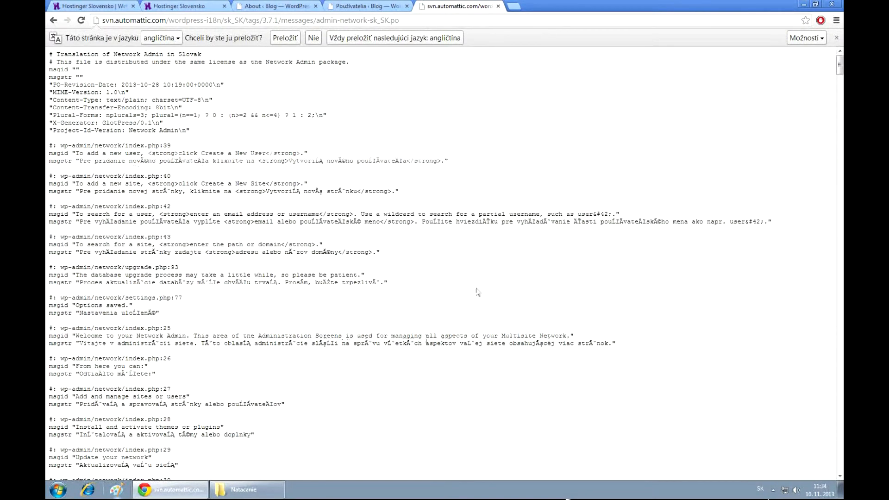
right_click(473, 264)
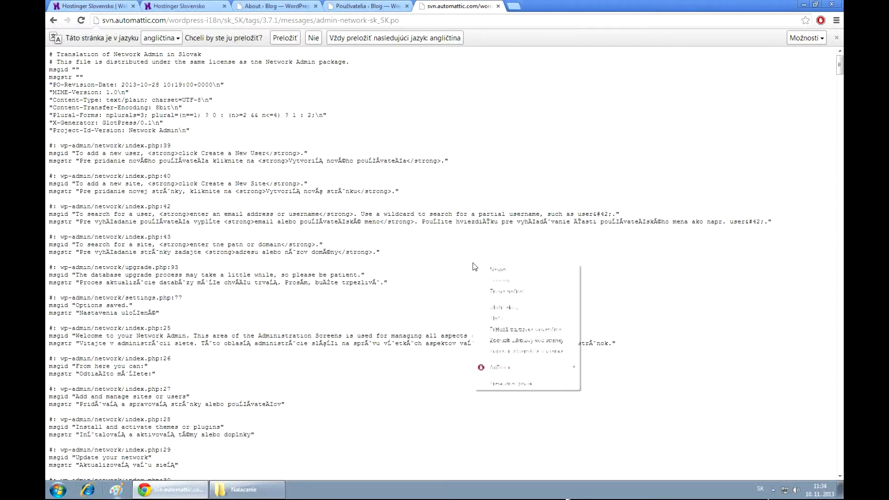
click(518, 308)
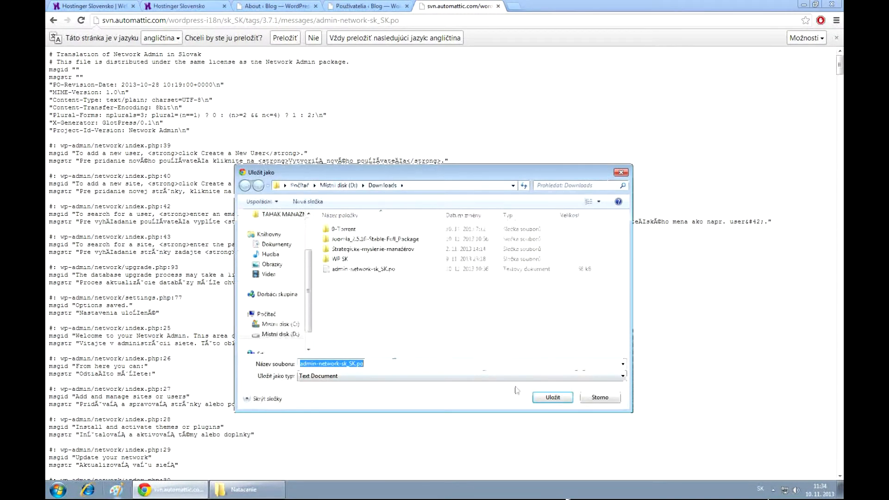
click(600, 398)
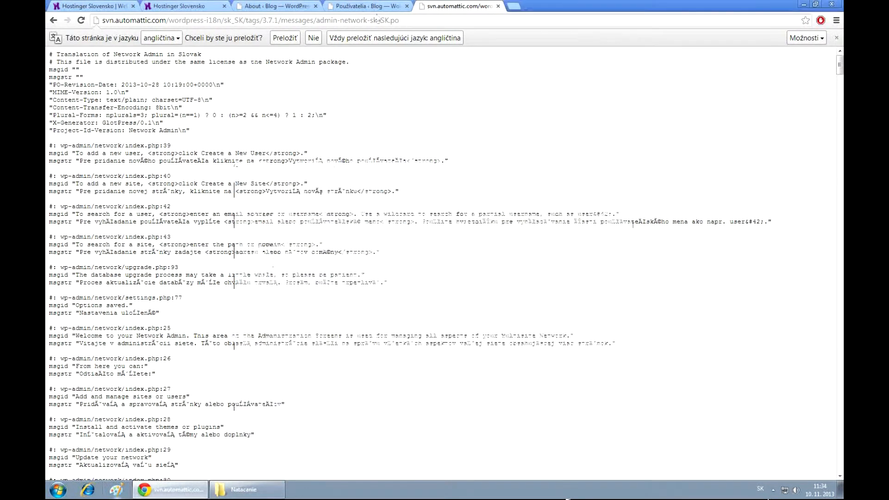
click(370, 6)
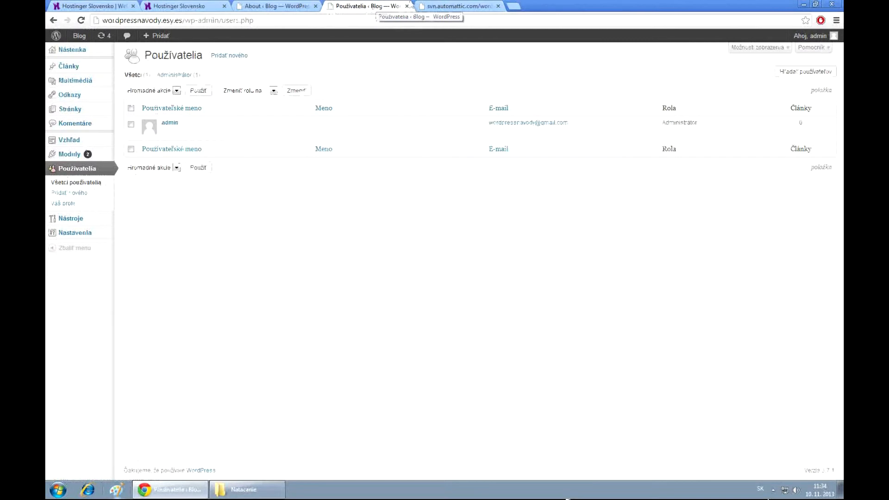
click(412, 5)
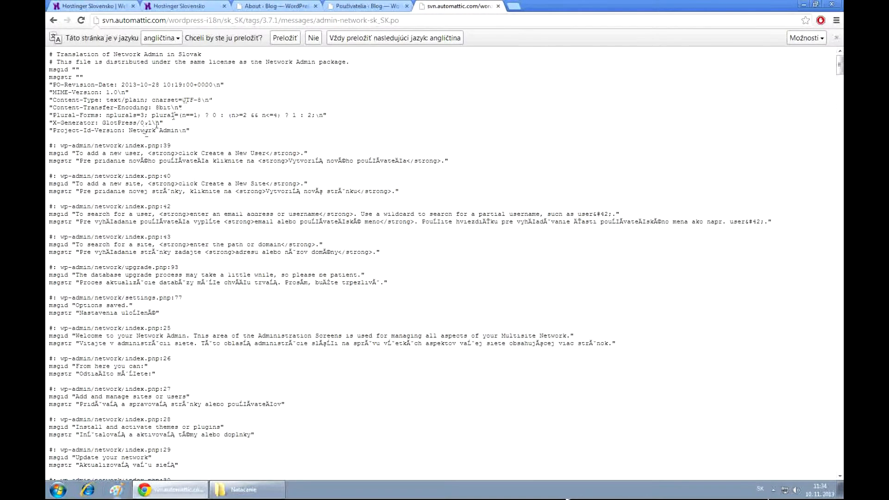
click(53, 21)
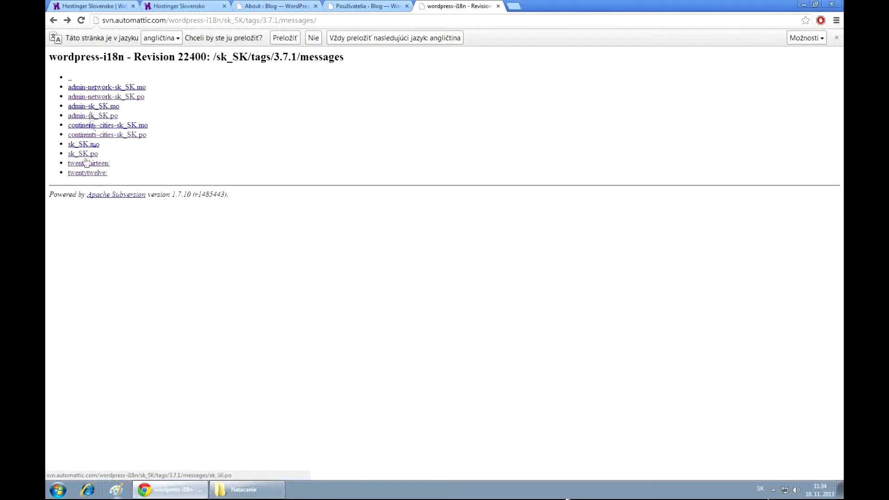
Examine the language files inside the twentythirteen folder and return to the 3.7.1 messages listing
click(85, 162)
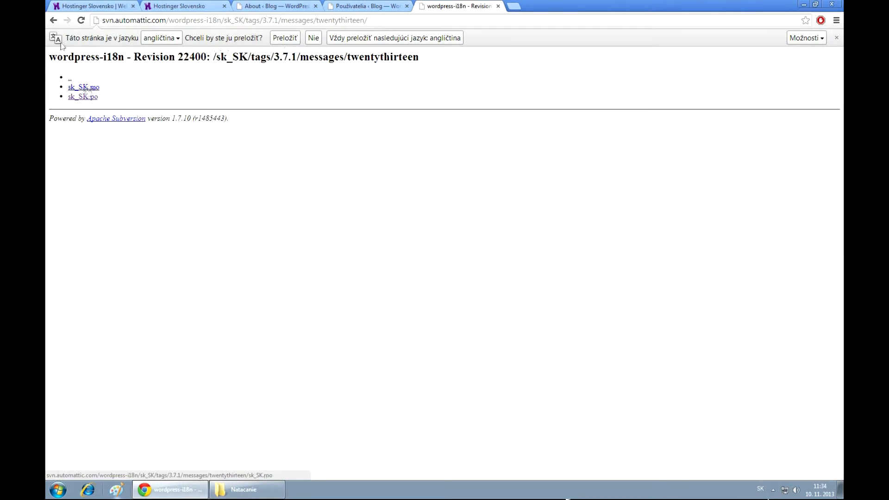
click(53, 20)
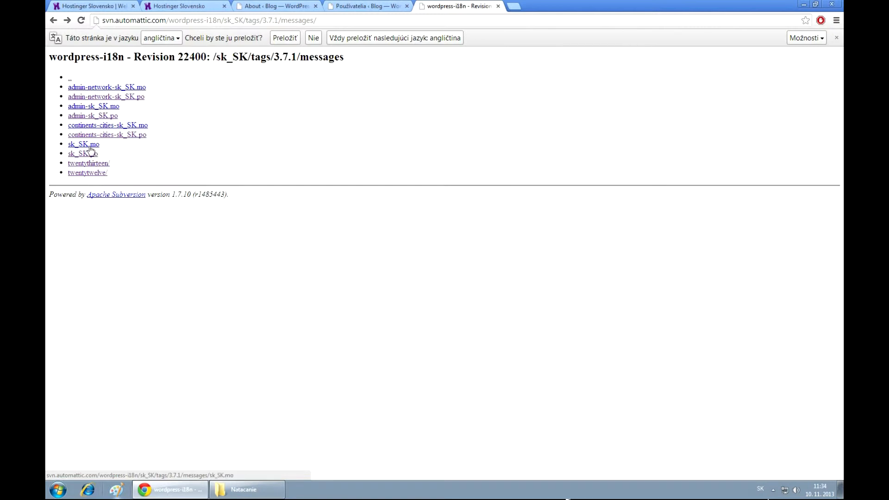
click(85, 165)
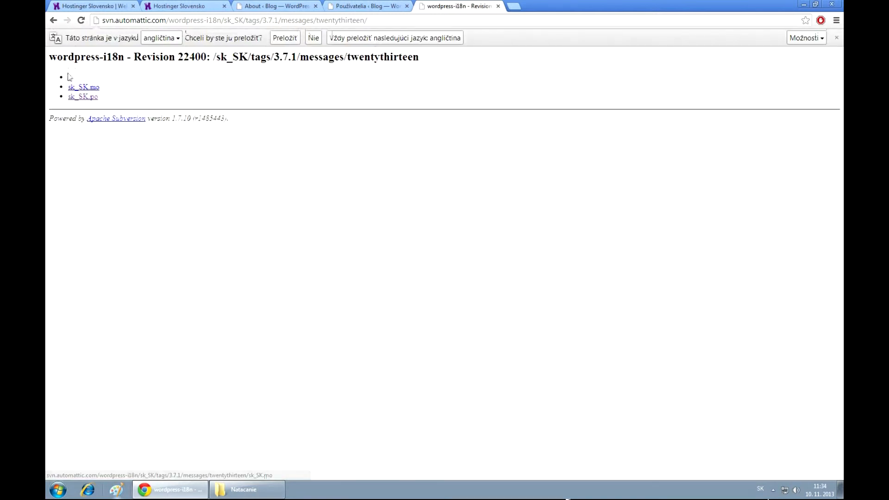
click(70, 77)
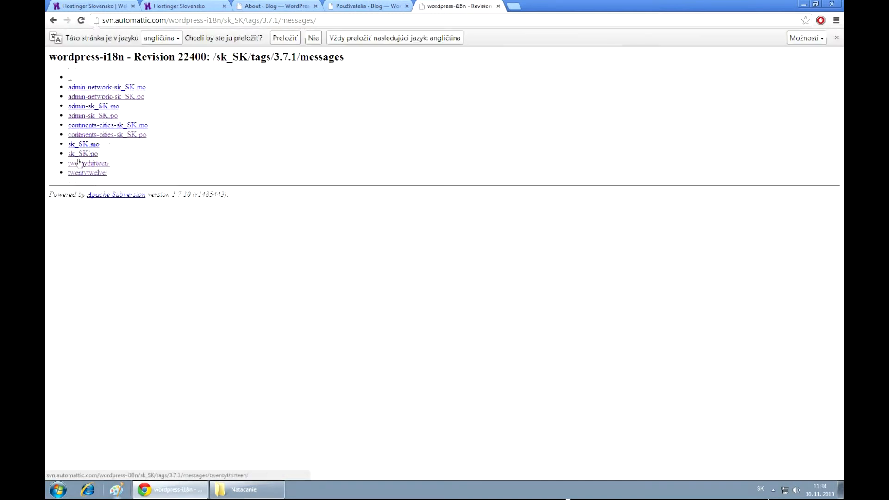
Close the Natacanie folder window and open the WP SK folder inside Downloads on drive D
click(82, 173)
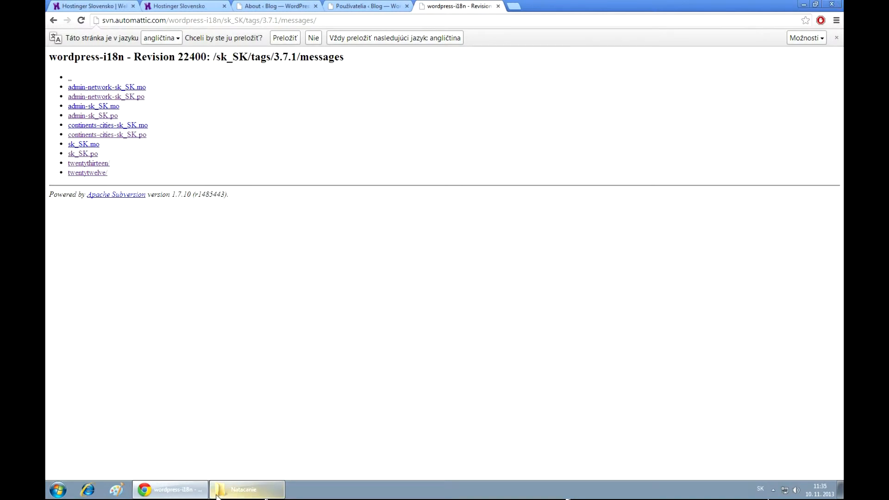
right_click(237, 493)
click(229, 470)
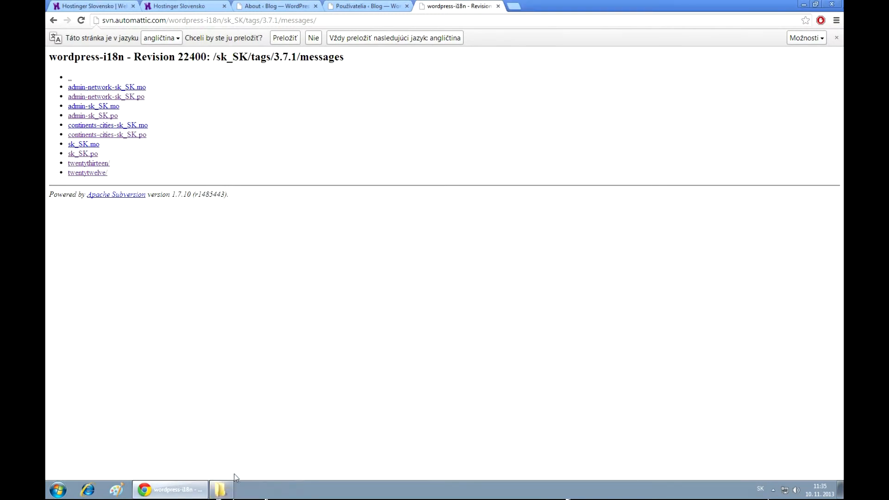
click(804, 5)
double_click(63, 19)
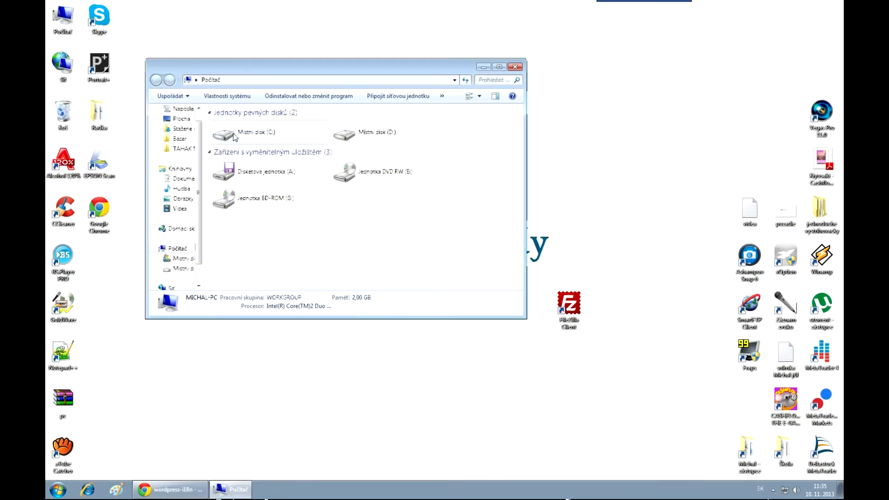
double_click(407, 147)
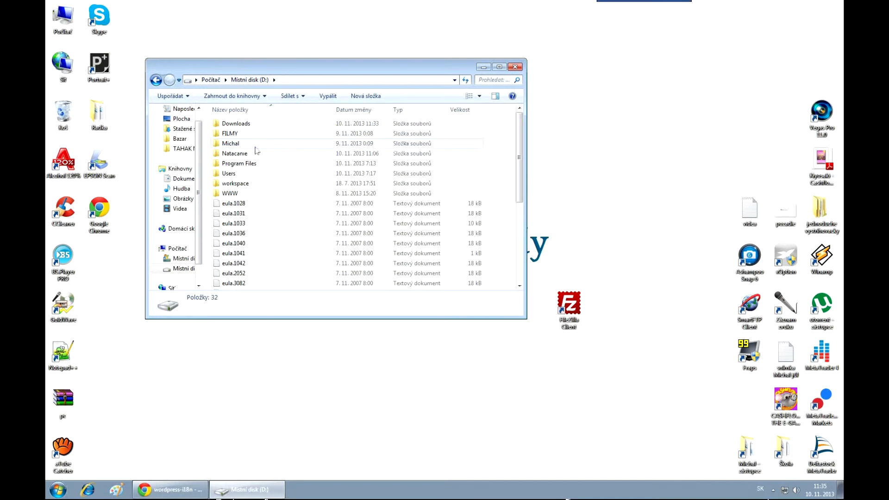
double_click(235, 124)
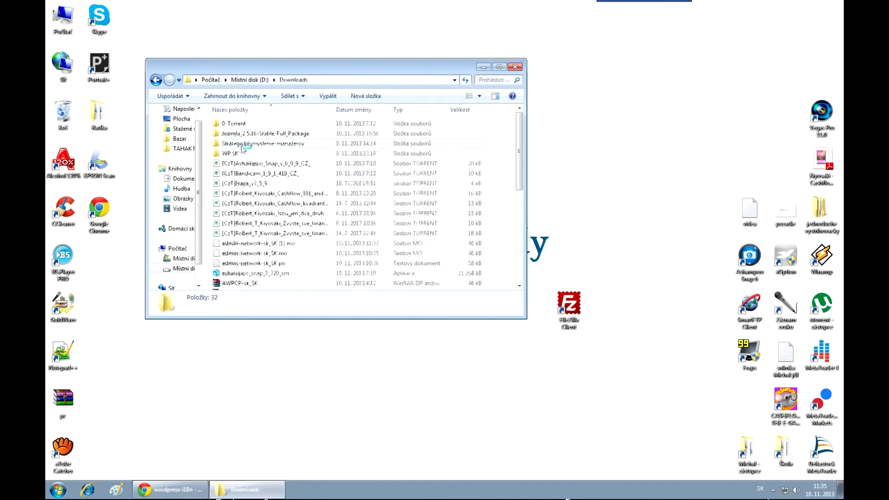
click(246, 155)
double_click(246, 155)
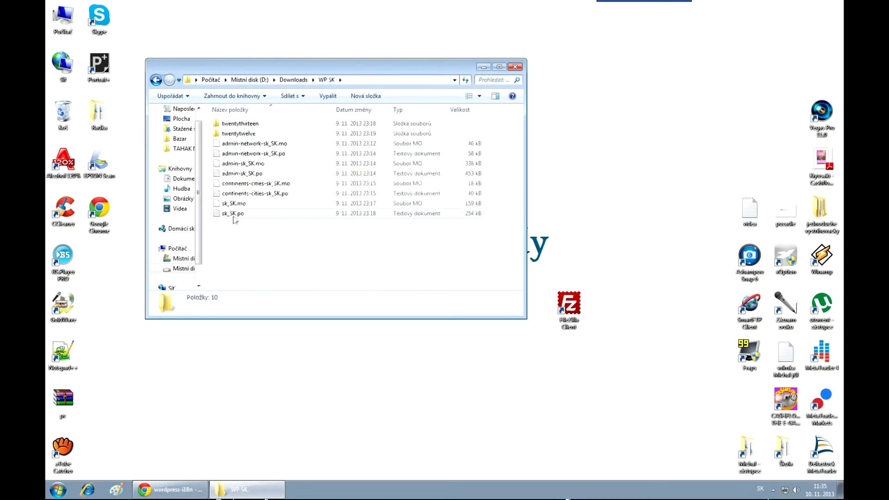
Examine the translation files in WP SK, including the contents of its twentythirteen and twentytwelve subfolders
drag(235, 230, 238, 143)
click(242, 133)
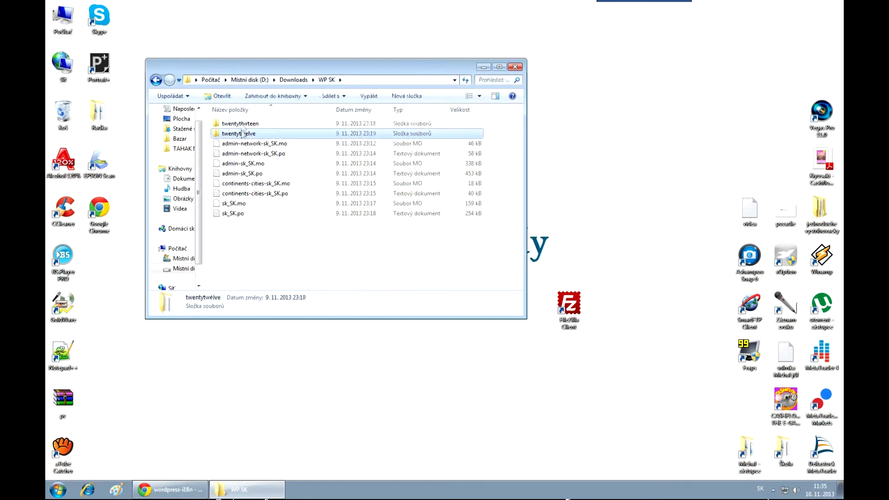
double_click(243, 131)
click(156, 80)
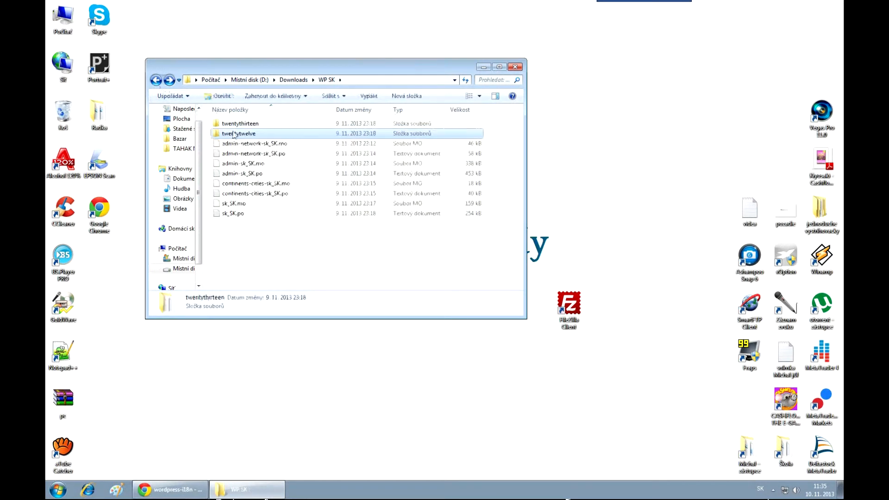
double_click(235, 135)
click(156, 80)
click(308, 229)
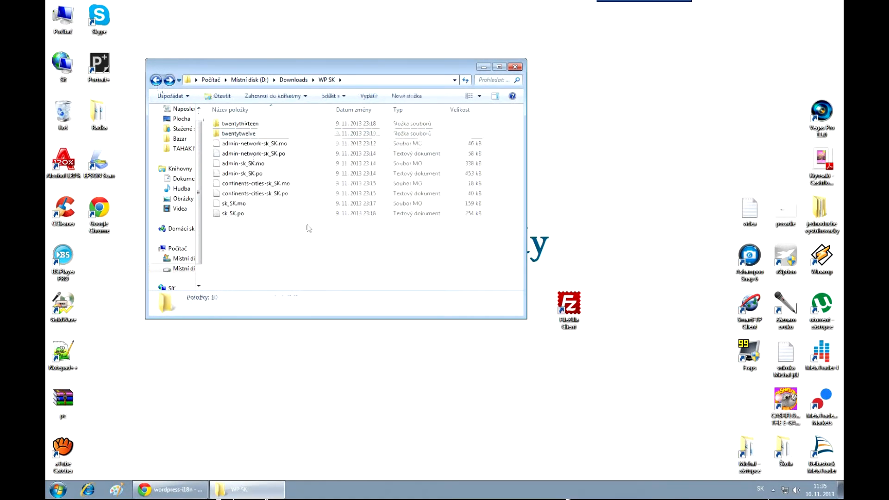
Launch FileZilla and connect to the saved site "Nová lokalita 3"
click(569, 308)
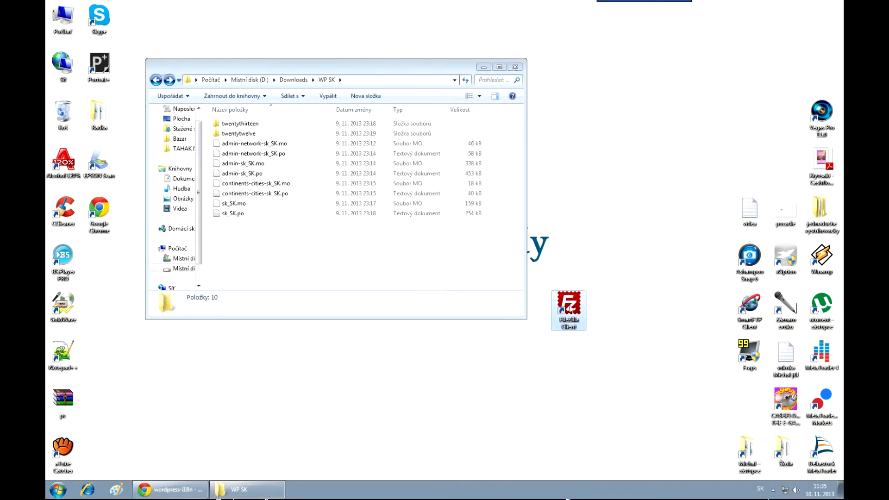
double_click(570, 309)
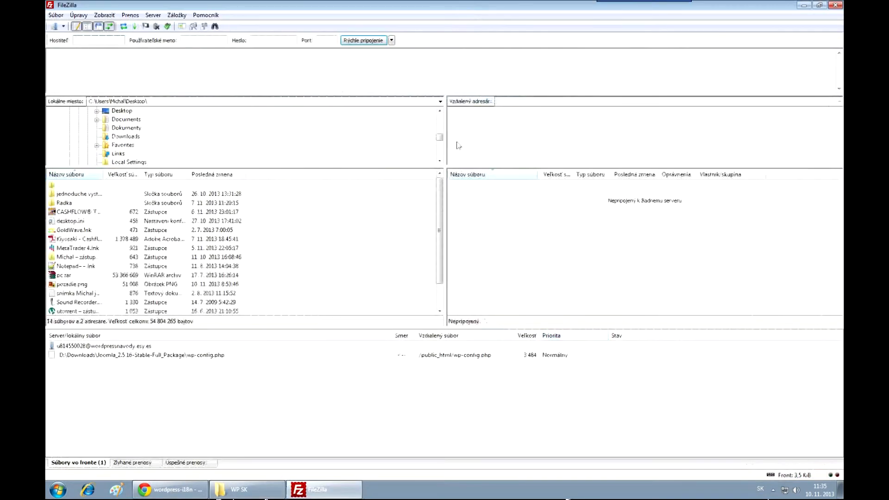
click(64, 26)
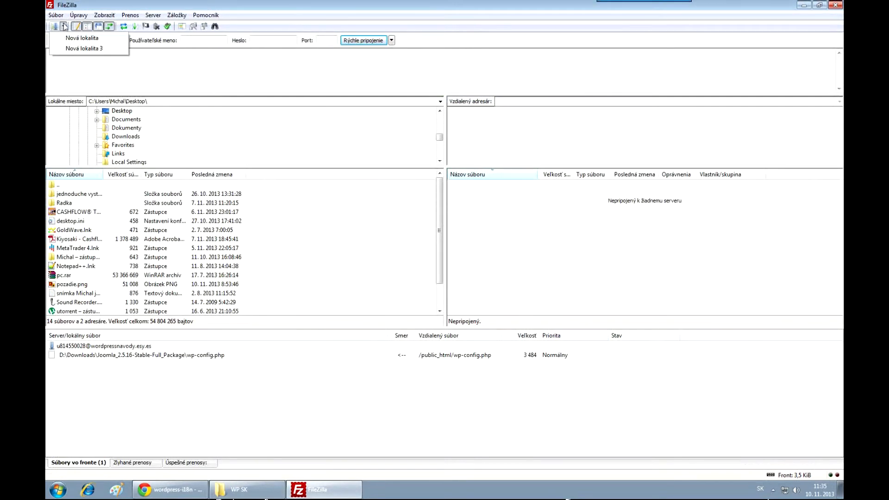
click(78, 48)
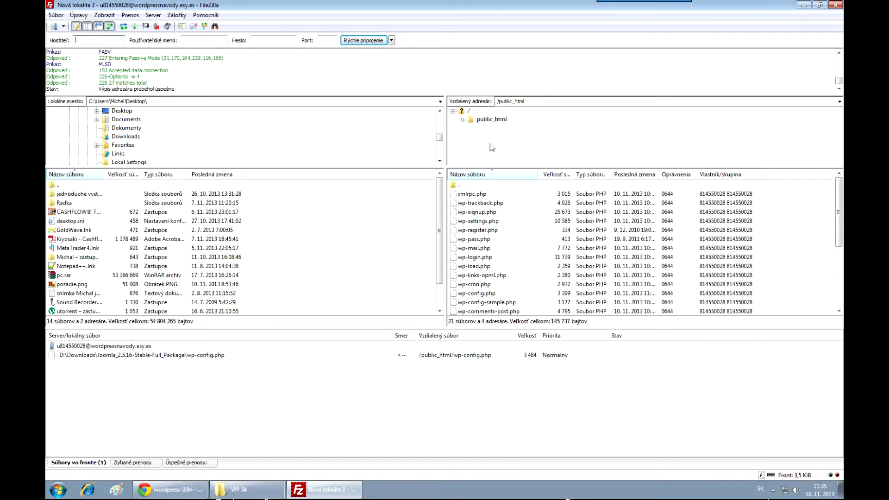
Sort the remote files by name and open the wp-content folder inside public_html
click(476, 176)
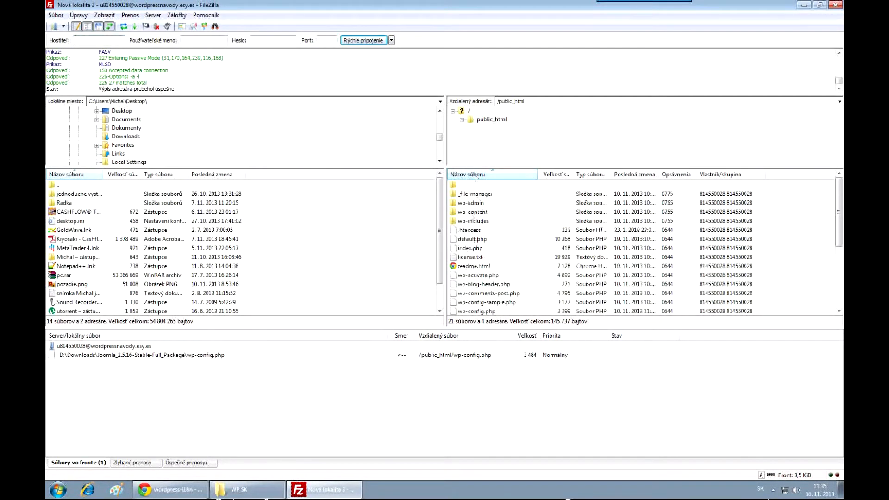
double_click(475, 213)
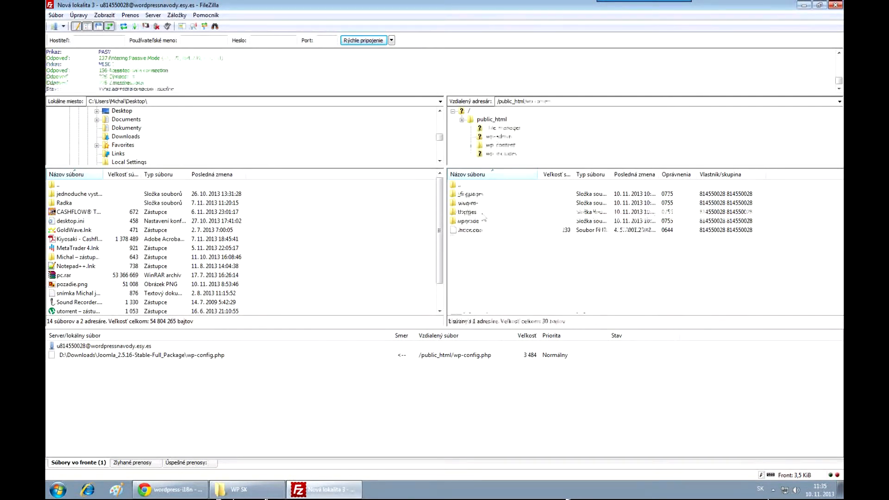
click(499, 121)
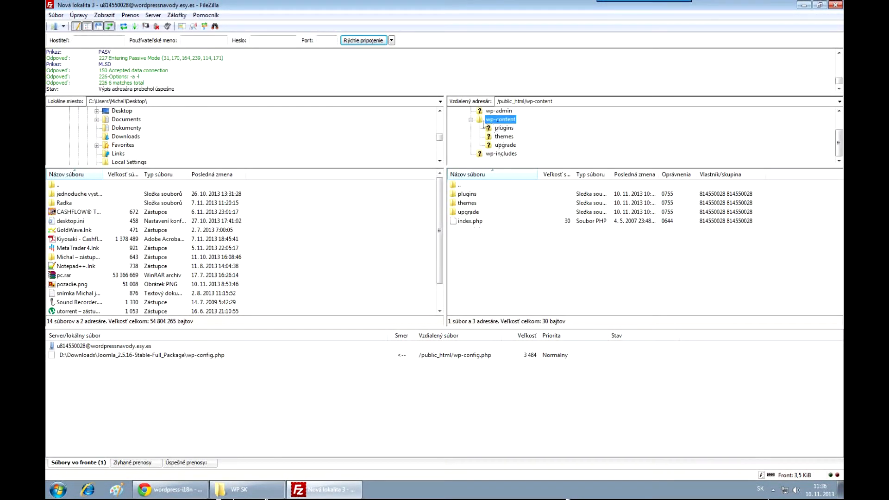
scroll(498, 139, up, 1)
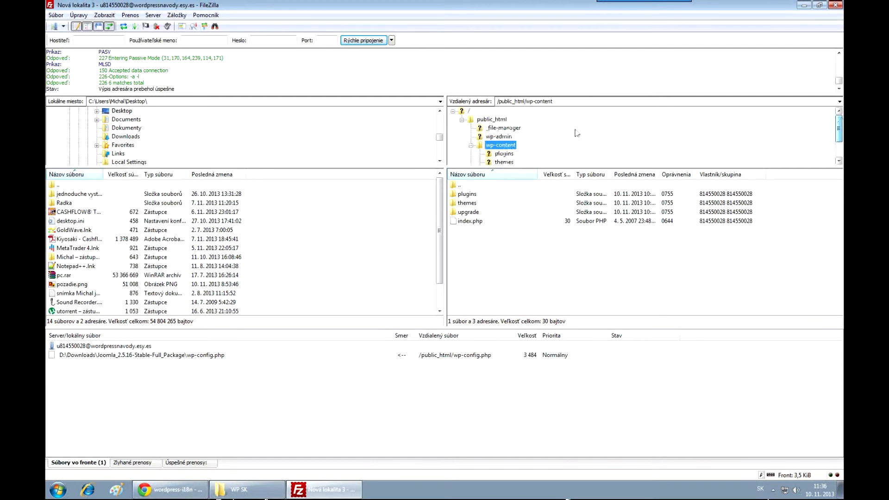
click(491, 147)
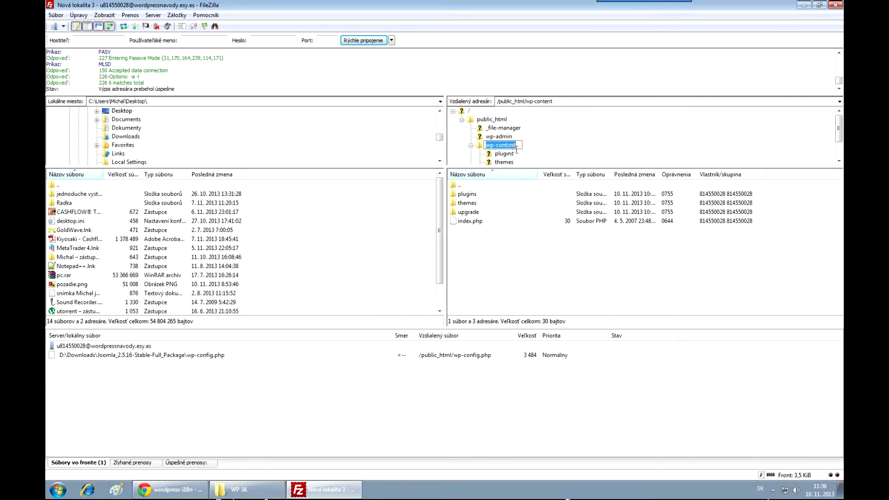
key(Escape)
Create a new directory named languages inside the remote wp-content folder
click(485, 257)
right_click(495, 241)
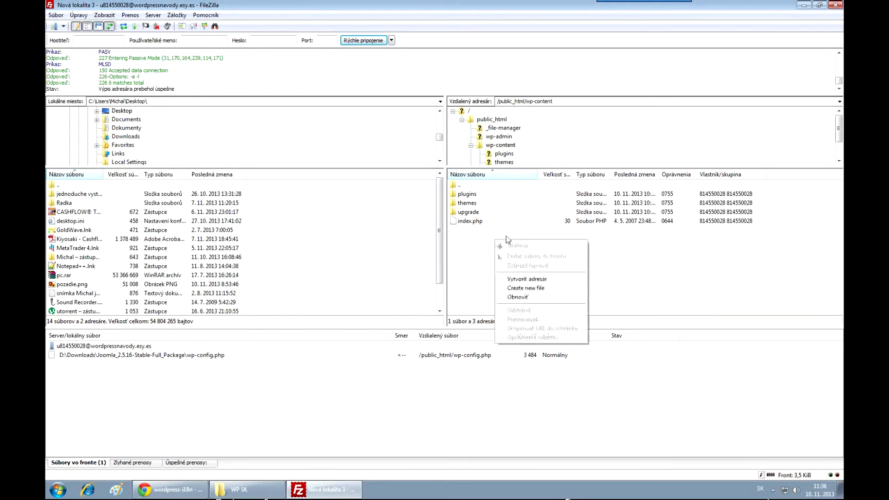
click(539, 279)
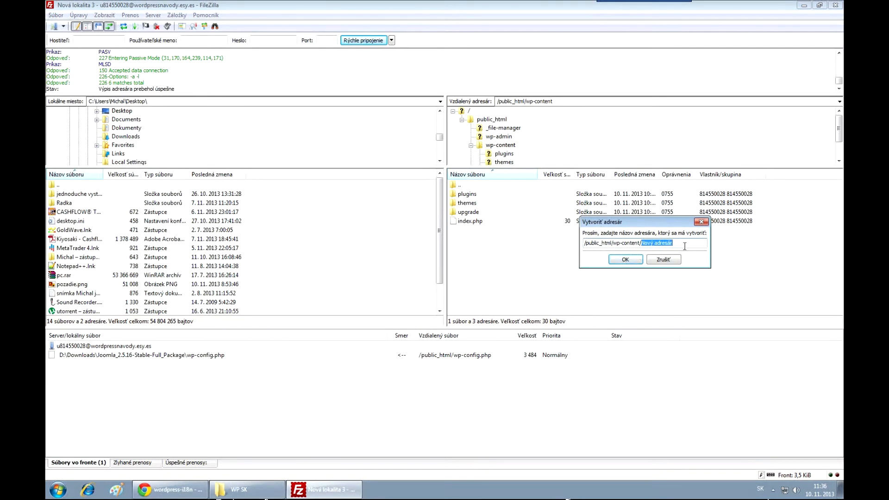
text(f)
click(639, 263)
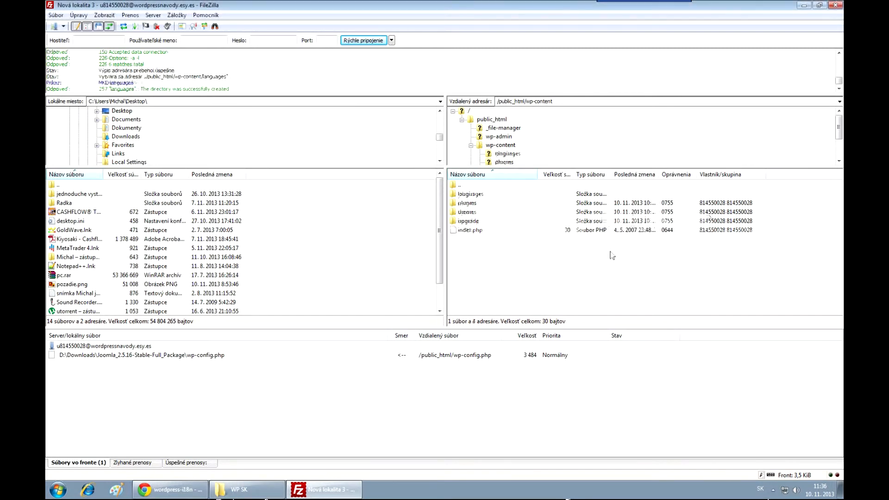
Upload all files and folders from WP SK into the remote wp-content/languages directory and close the WP SK window
double_click(475, 194)
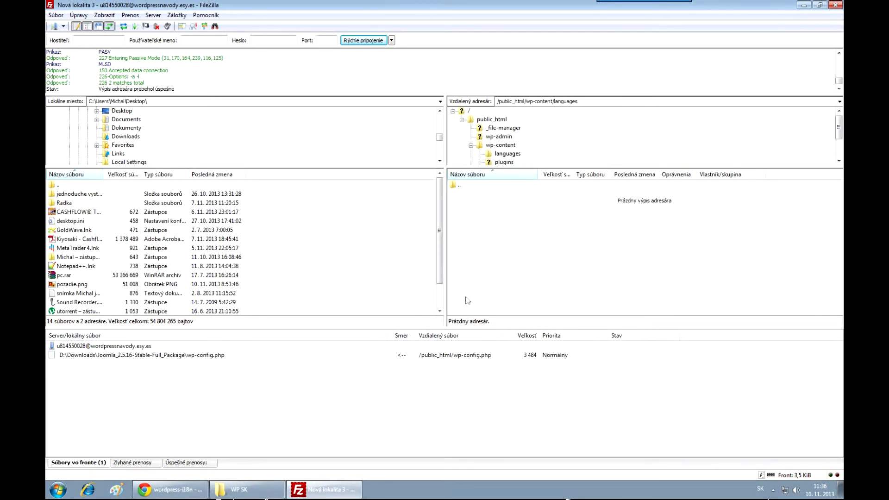
click(242, 491)
drag(302, 269, 564, 283)
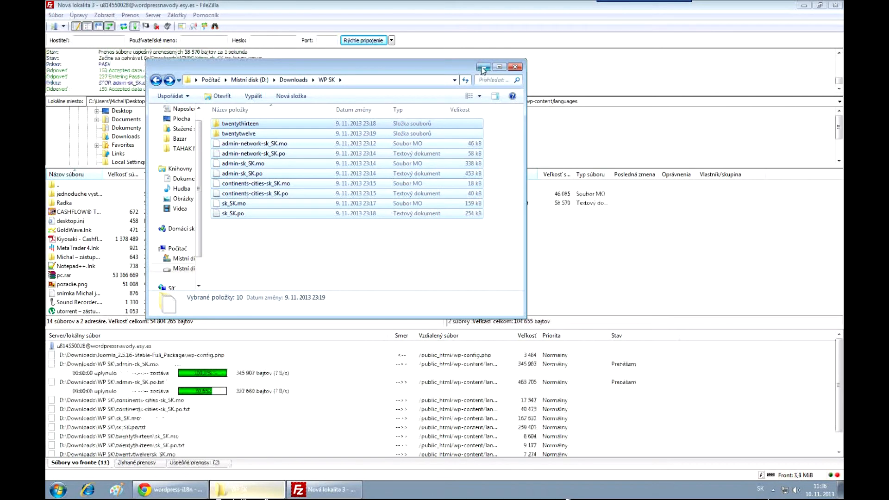
click(515, 67)
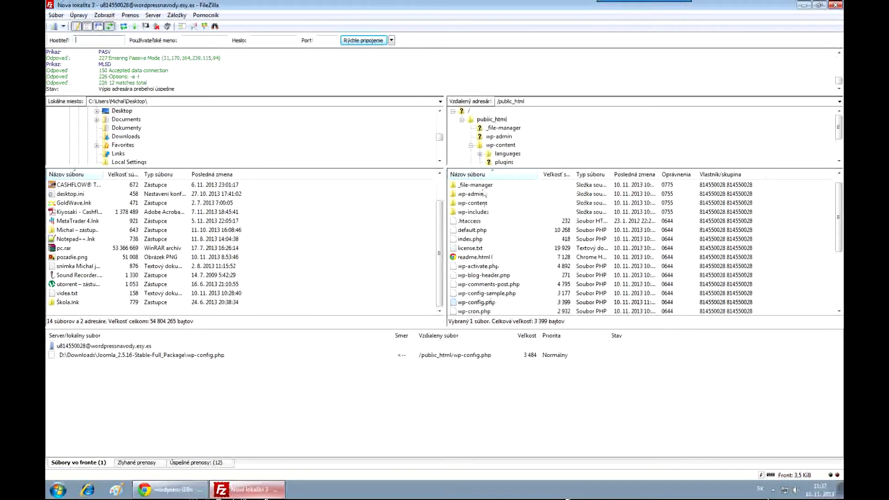
Download wp-config.php from the remote public_html folder to the local Desktop
click(487, 120)
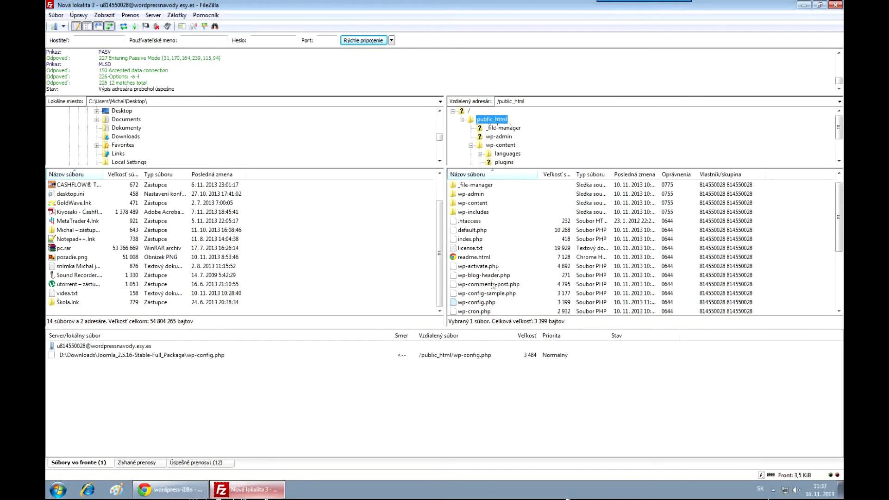
click(490, 303)
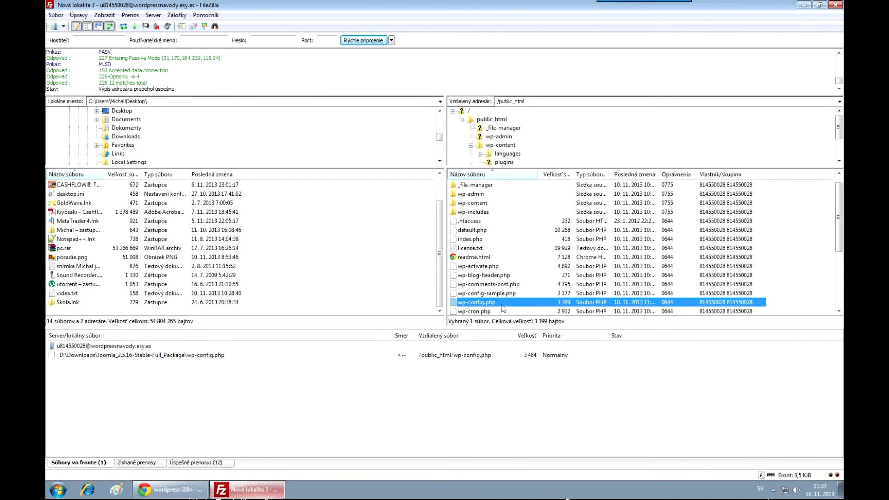
drag(504, 309, 350, 303)
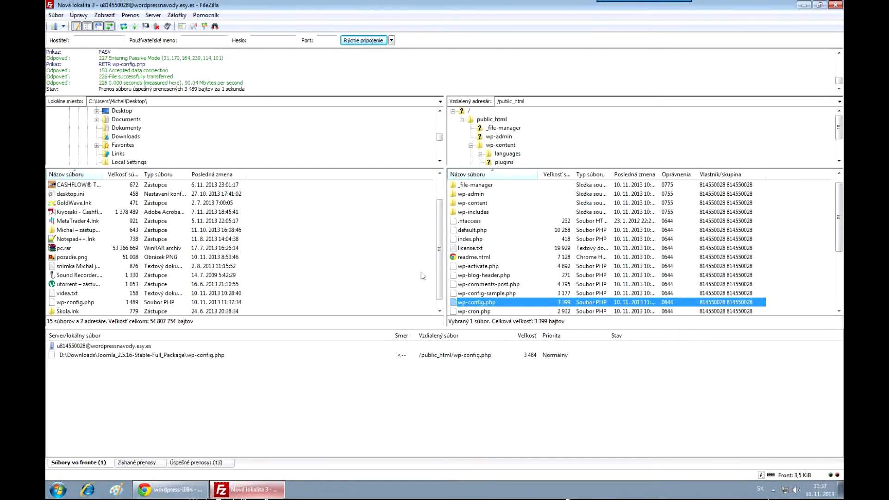
mouse_move(440, 273)
mouse_down()
mouse_move(441, 283)
mouse_move(443, 258)
mouse_up()
click(124, 112)
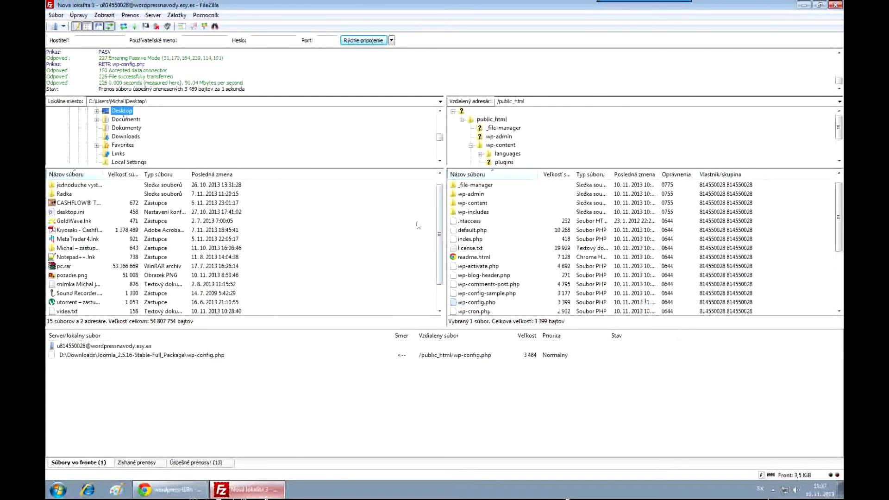
drag(440, 250, 441, 278)
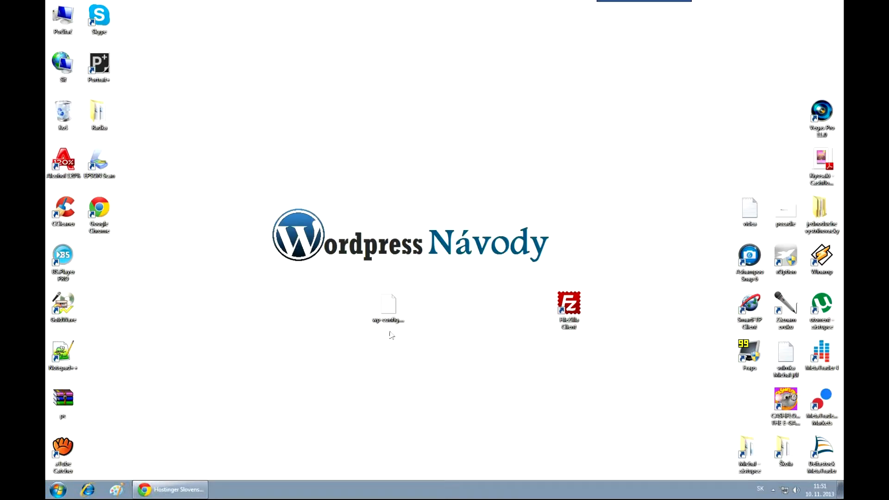
Open the downloaded wp-config.php from the Desktop in Notepad++ and find the WPLANG definition
right_click(389, 310)
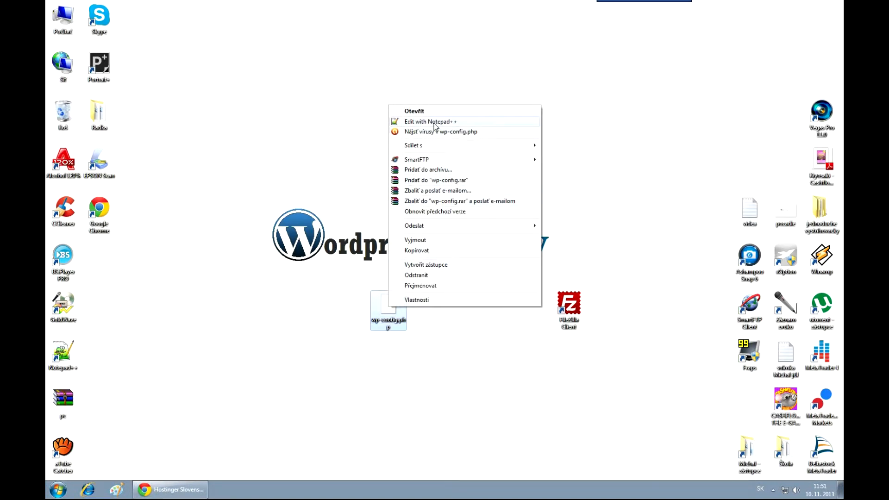
click(464, 122)
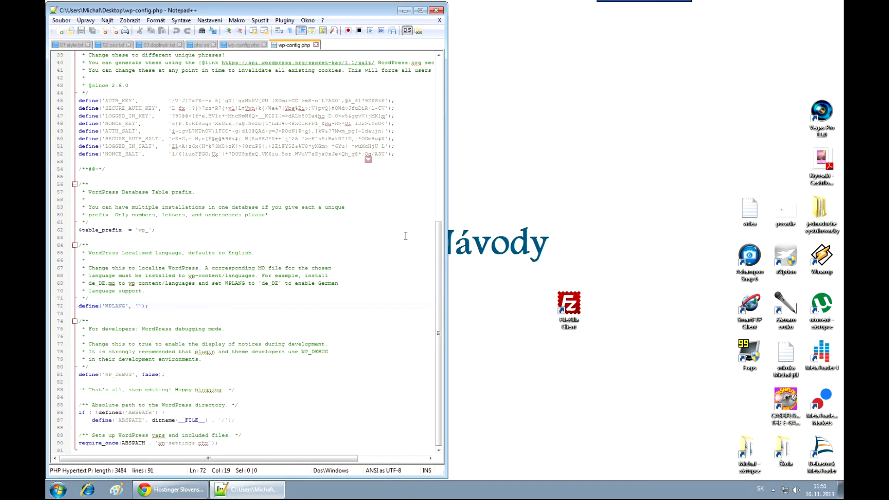
scroll(406, 236, up, 5)
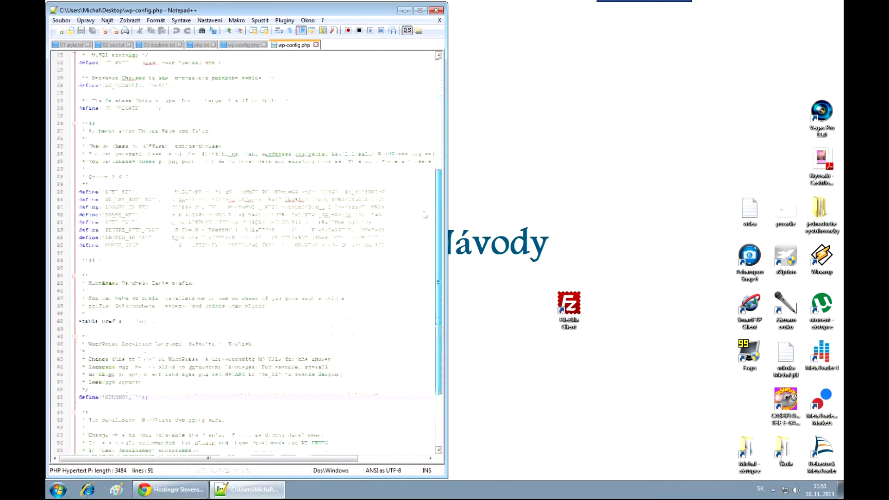
scroll(425, 216, down, 4)
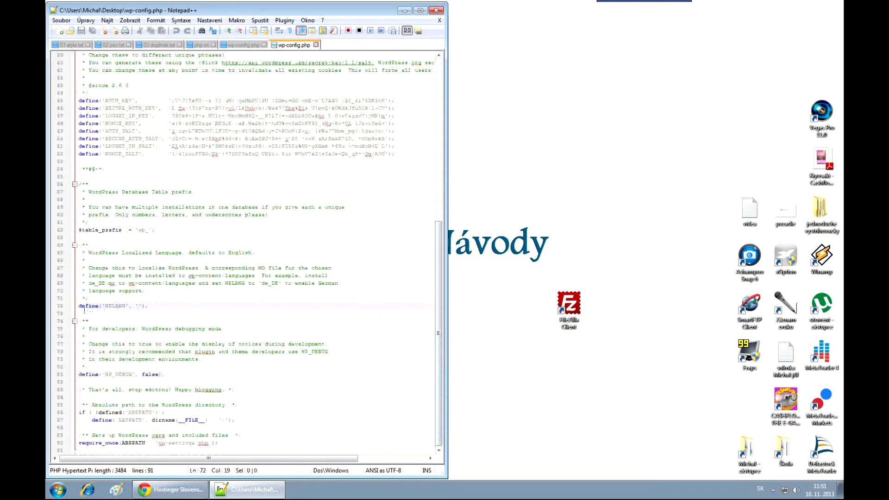
Set the empty WPLANG value in wp-config.php to sk_SK and save the file
drag(84, 311, 156, 311)
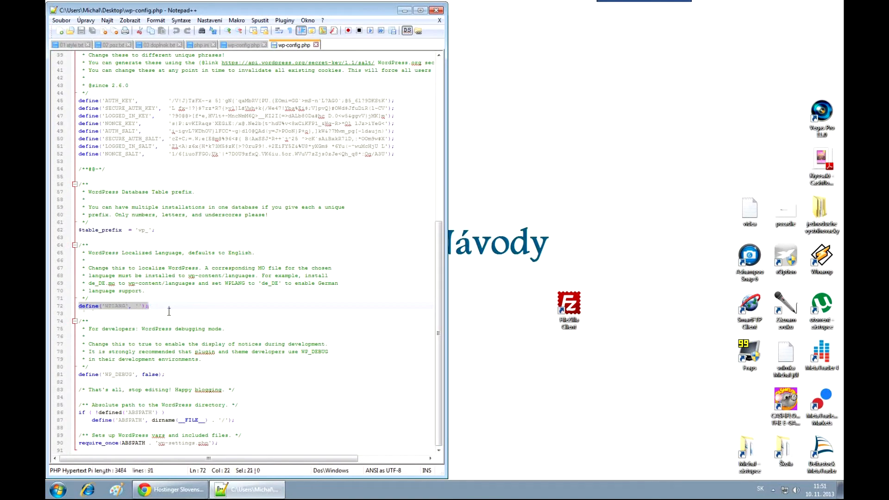
click(139, 307)
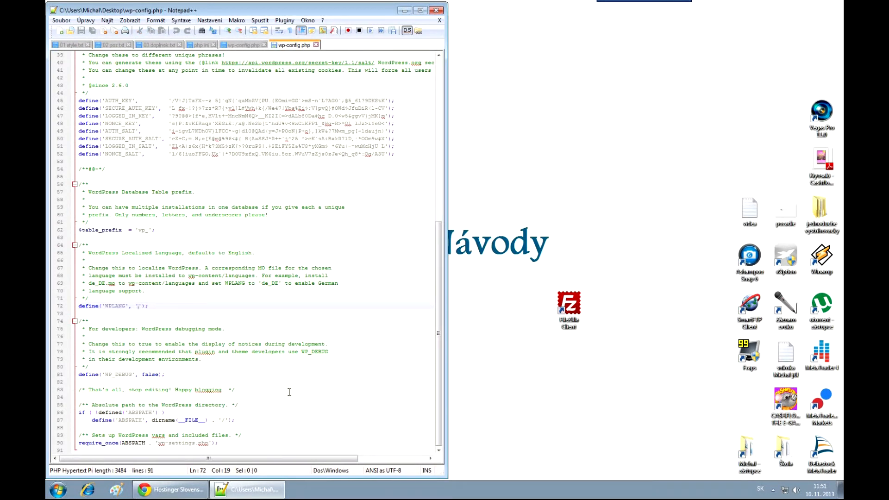
text(sk_SK)
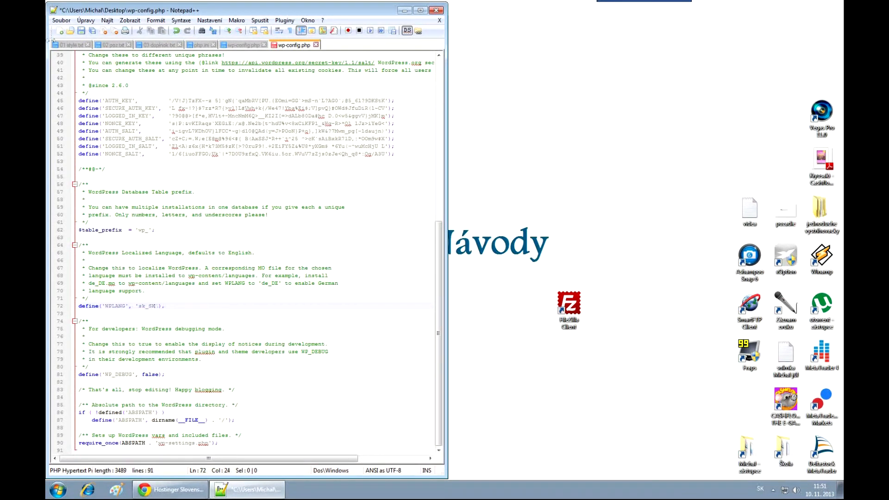
click(81, 30)
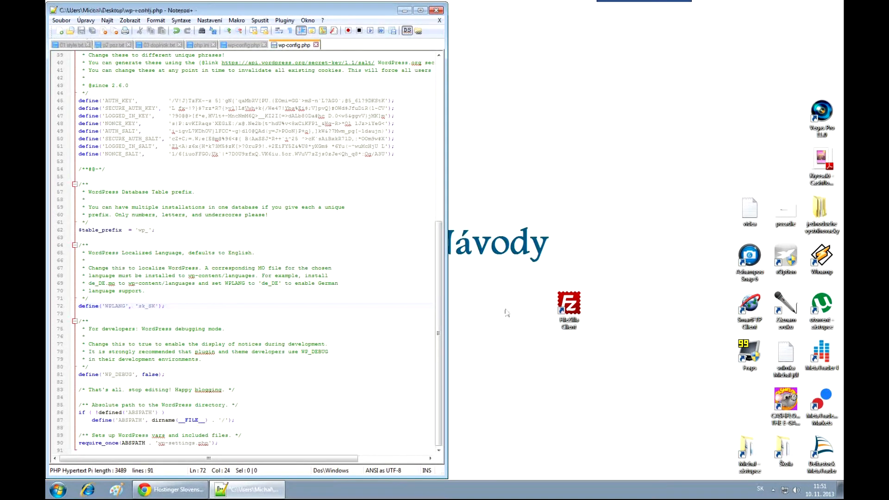
Launch FileZilla and connect to the saved site Nová lokalita 3
click(570, 308)
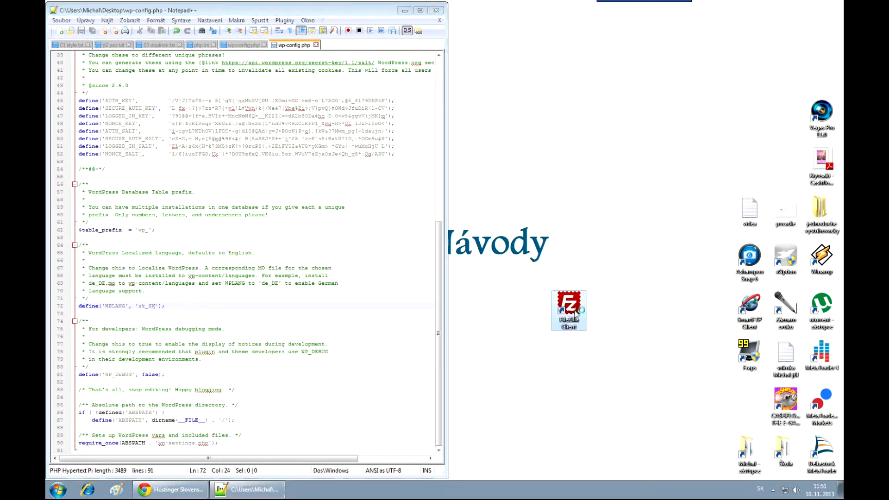
double_click(576, 314)
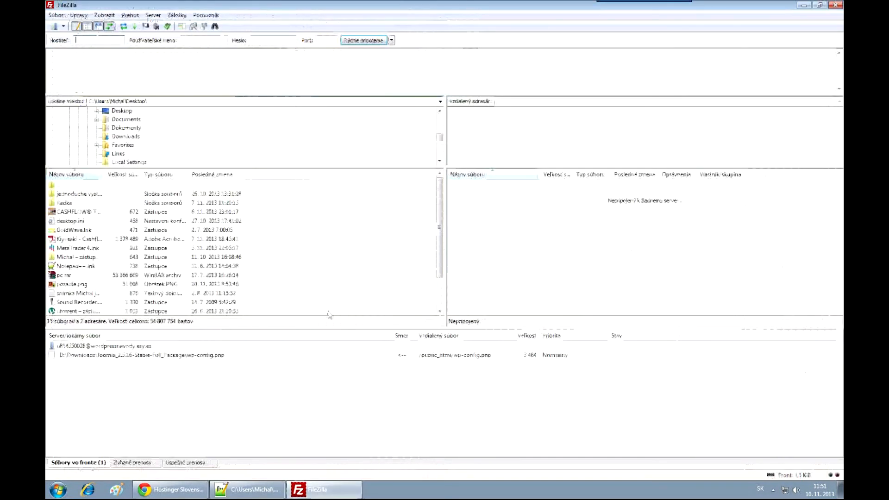
drag(441, 237, 441, 268)
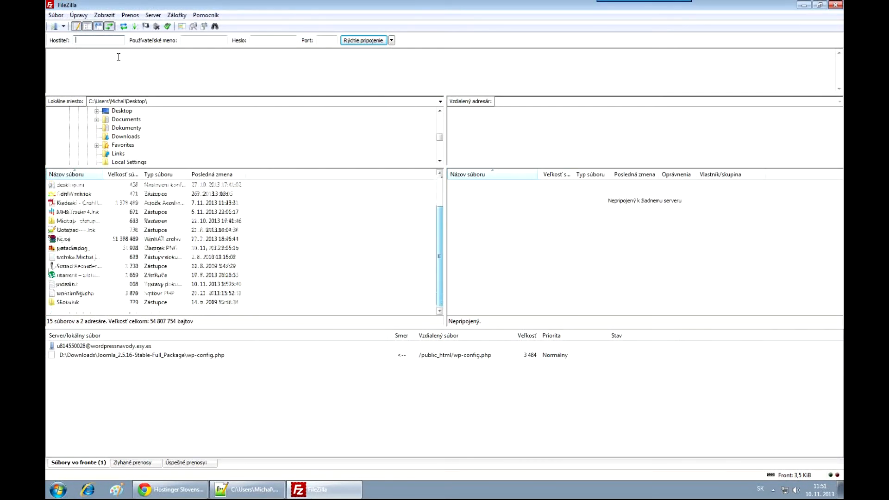
click(55, 27)
click(404, 332)
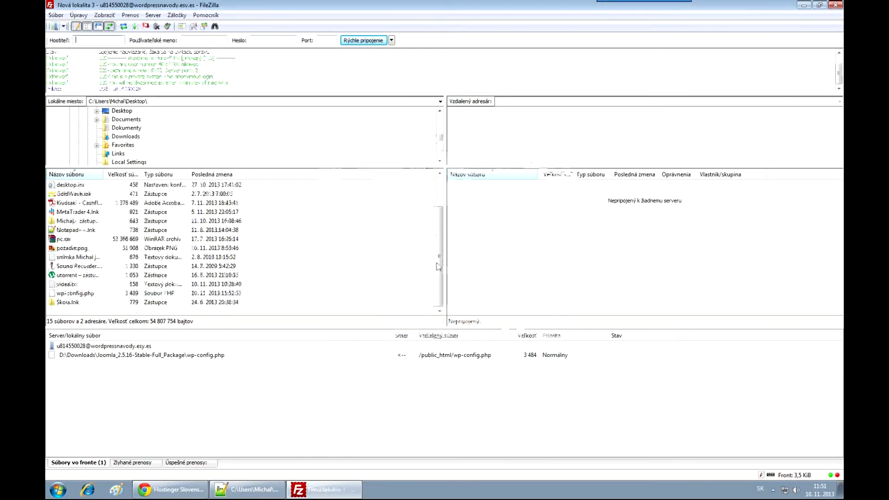
Upload the edited wp-config.php from the Desktop to the remote public_html folder, overwriting the existing file, and close FileZilla
click(82, 295)
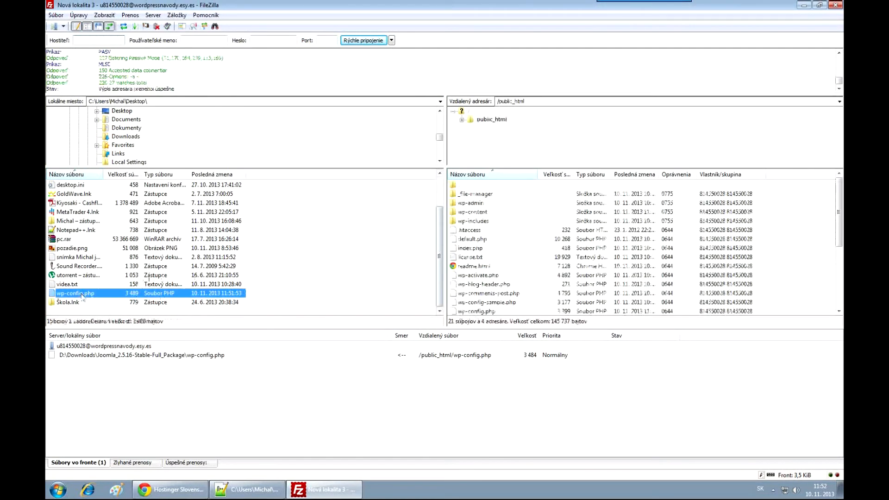
drag(840, 218, 841, 253)
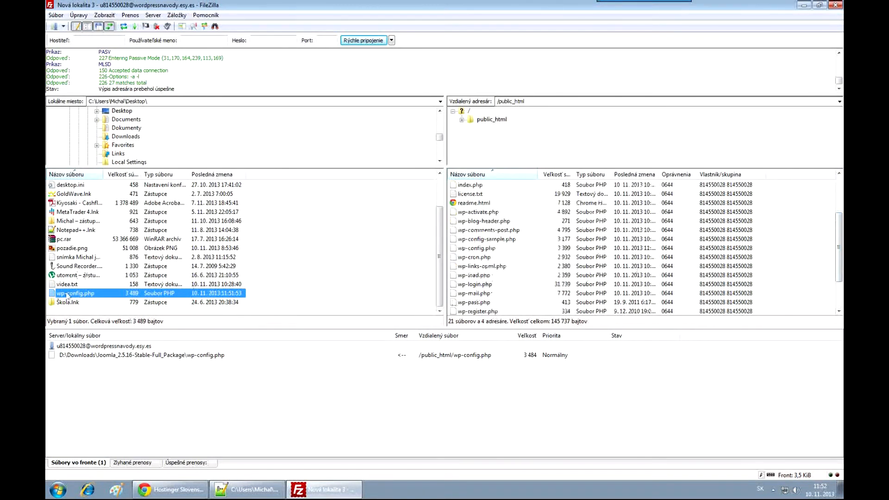
drag(67, 295, 517, 296)
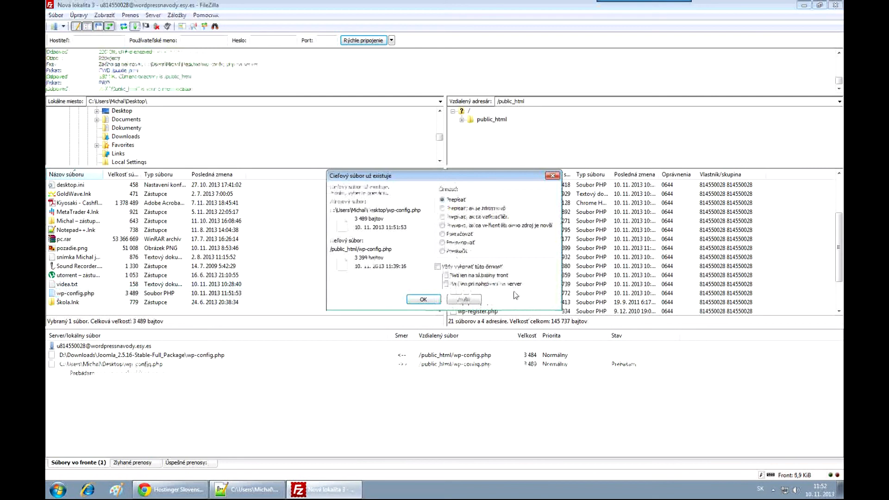
click(421, 301)
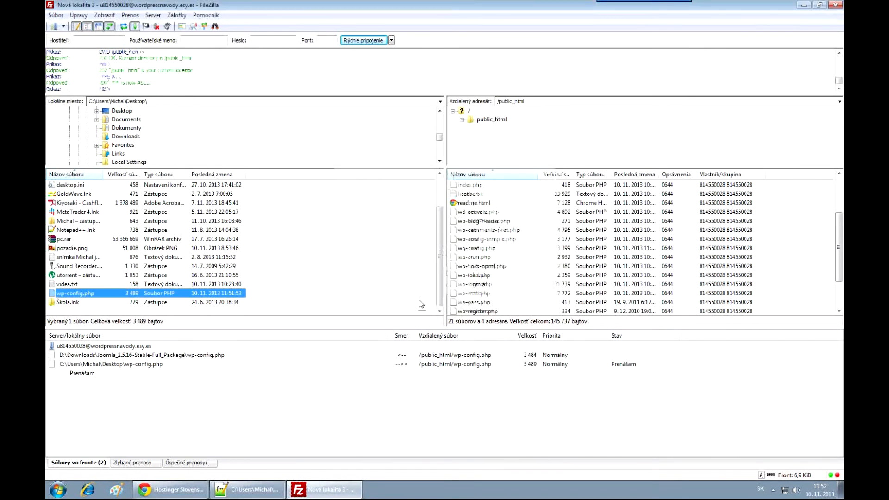
click(836, 6)
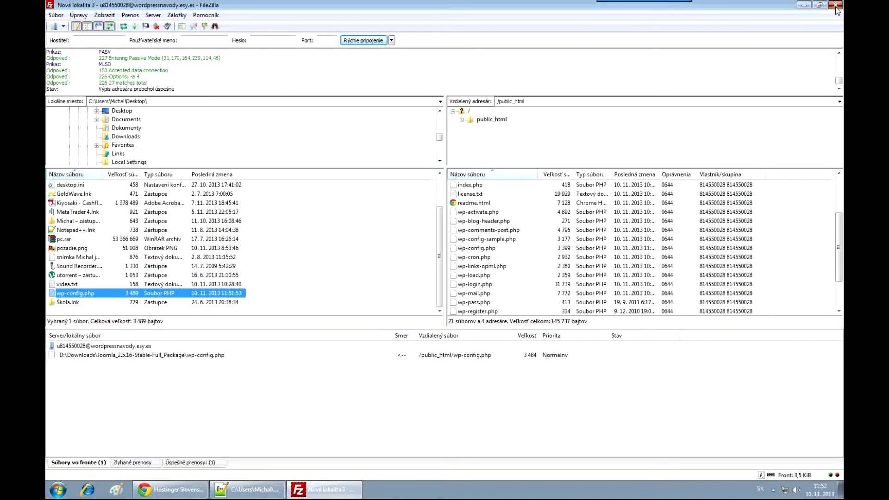
Switch to Chrome and load wordpressnavody.esy.es/wp-login.php in a new tab
click(189, 485)
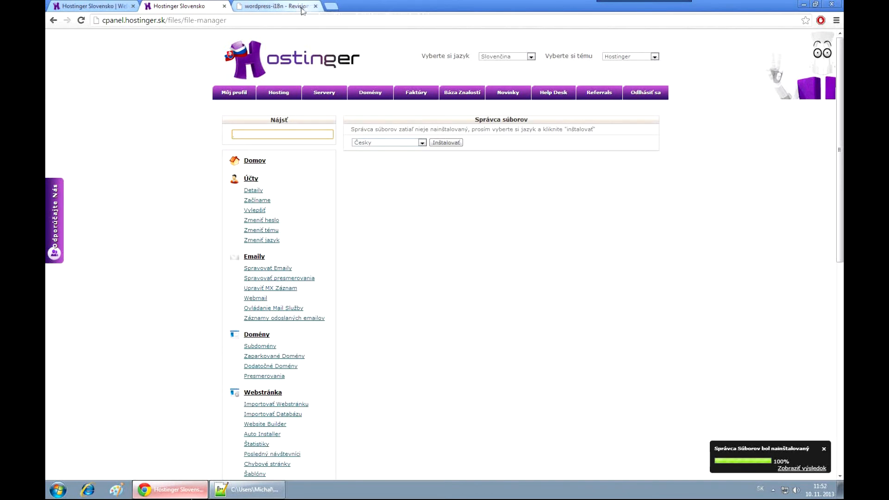
click(331, 6)
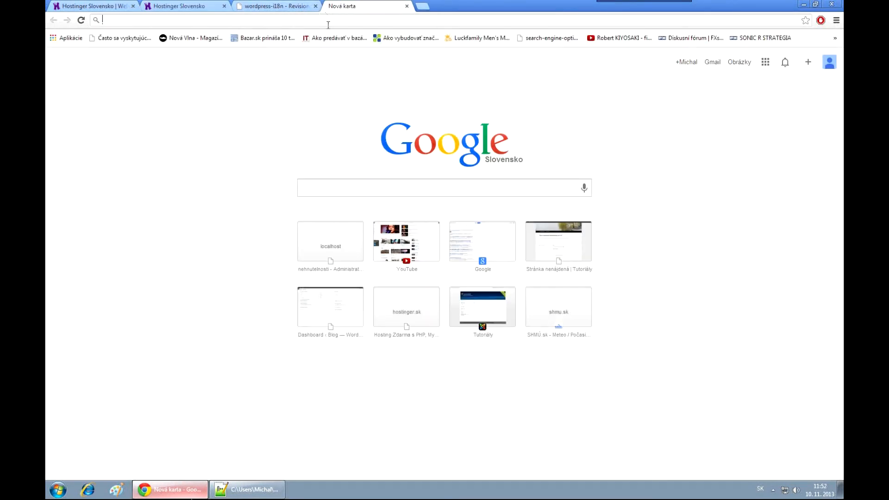
text(wo)
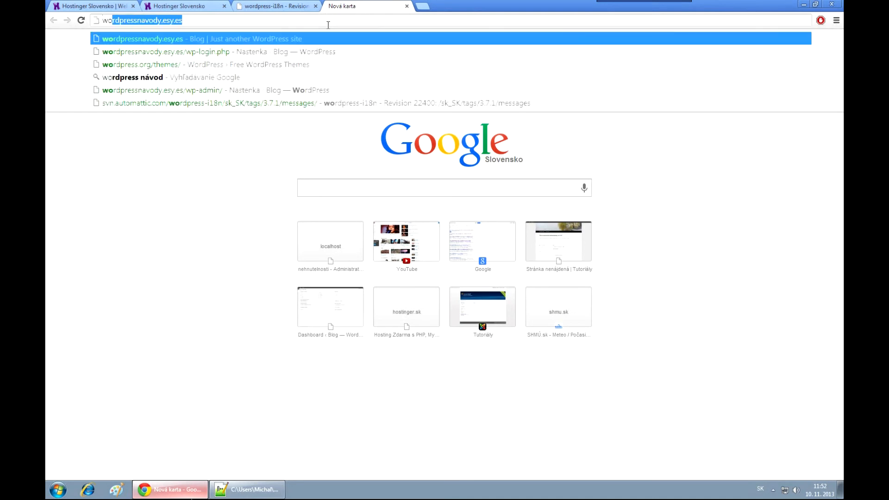
text(rd)
key(Down)
key(Return)
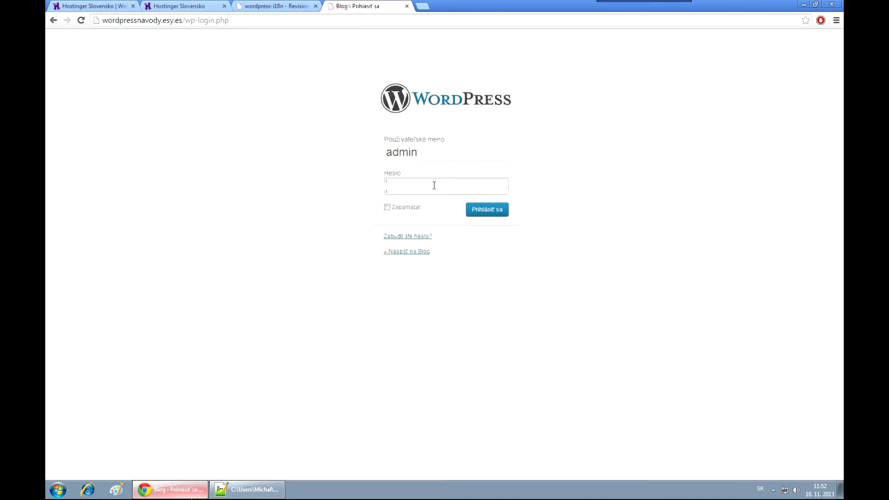
Log in to the WordPress administration as admin by entering the account password
click(435, 186)
text(••••••)
click(484, 210)
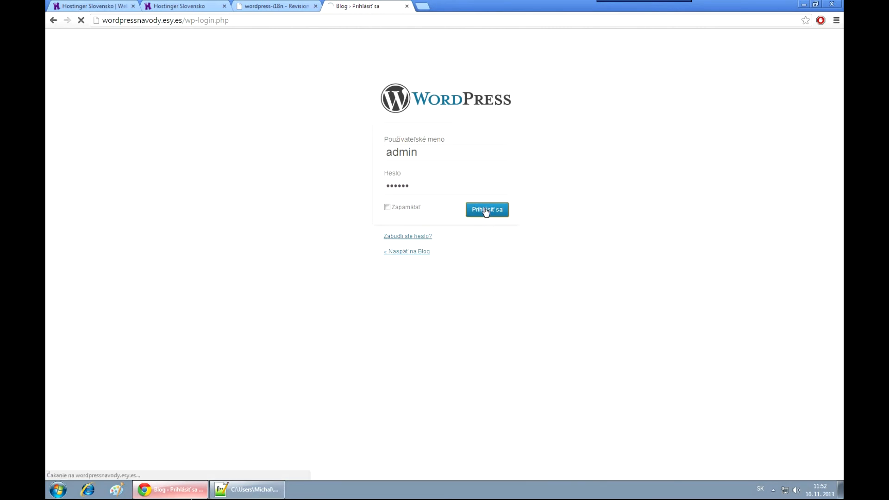